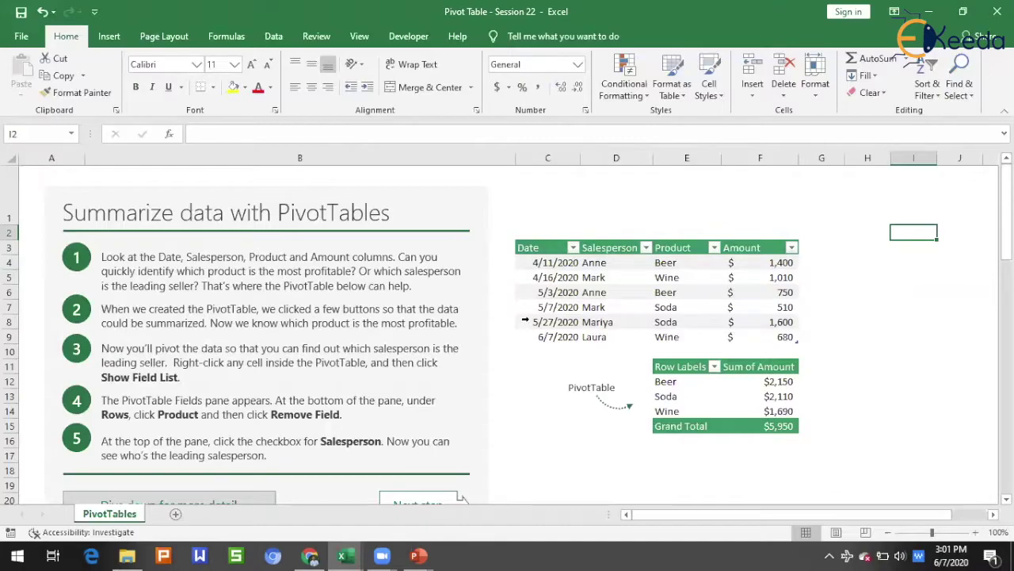
left_click(905, 309)
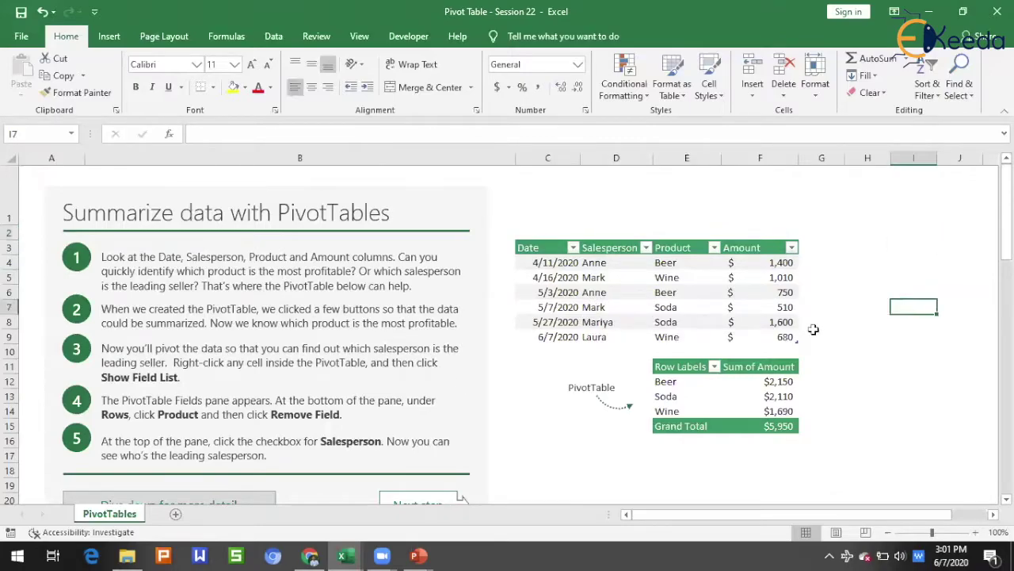
left_click(514, 237)
left_click(827, 290)
left_click_drag(533, 246, 747, 336)
key("ctrl+q")
key("Right")
left_click(838, 307)
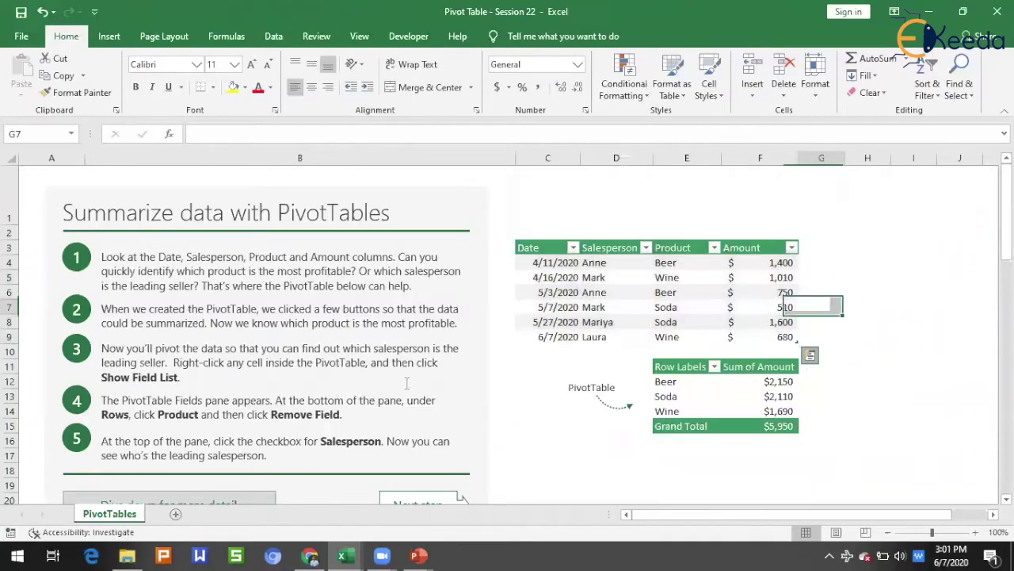
Add a new worksheet and copy the Date, Salesperson, Product and Amount table from the PivotTables sheet to its cell A1.
left_click(176, 513)
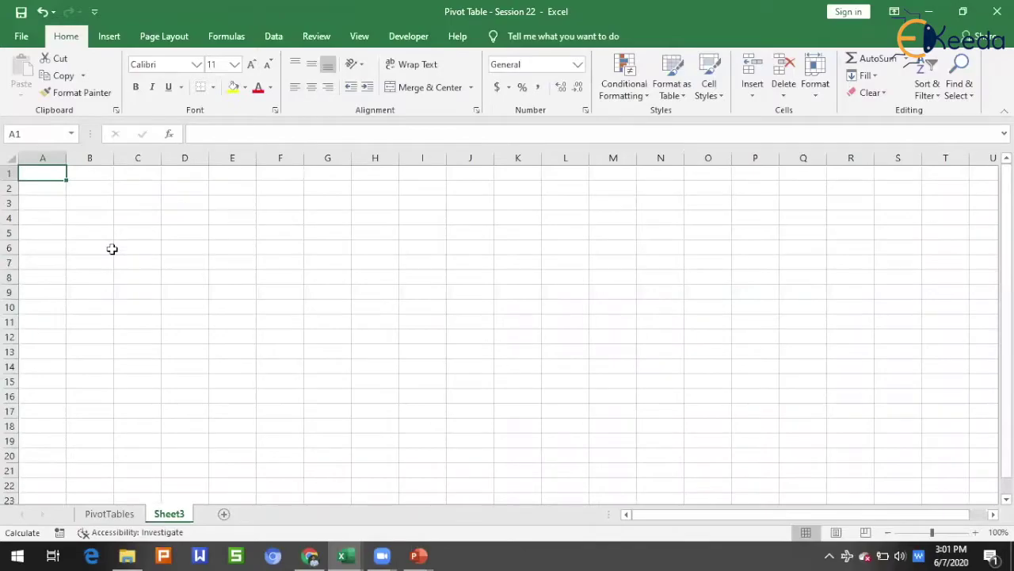
left_click(111, 513)
left_click_drag(540, 250, 785, 337)
key("ctrl+c")
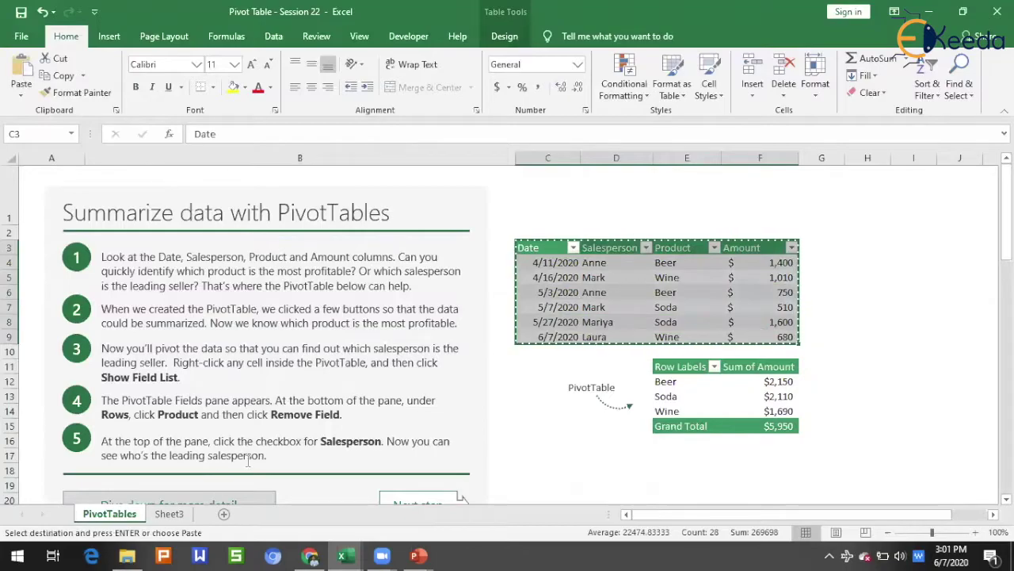
left_click(169, 513)
key("ctrl+v")
left_click(106, 339)
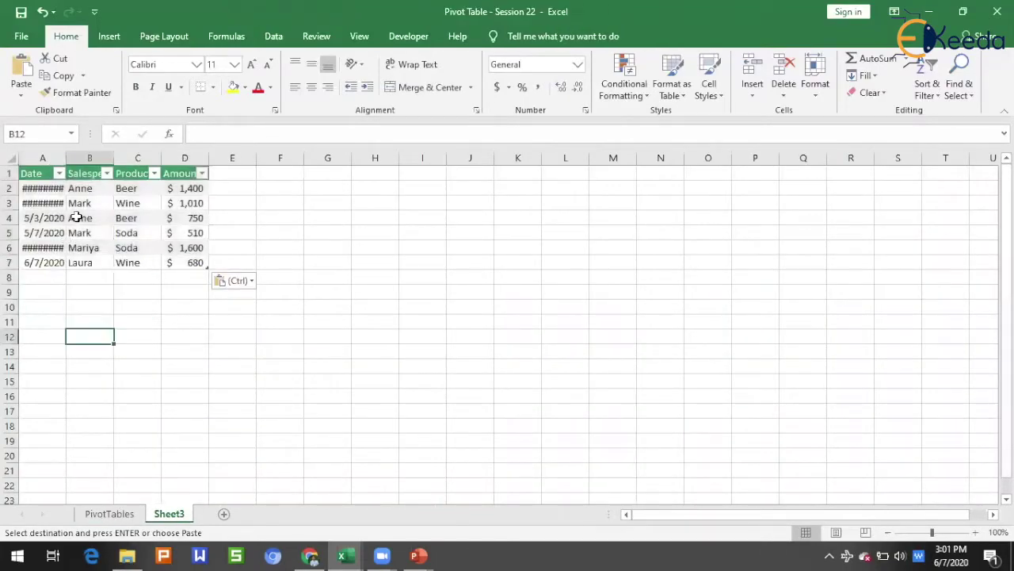
Widen columns A to D of the copied table so the dates fit.
left_click(123, 349)
left_click_drag(37, 172, 188, 173)
left_click(140, 291)
Turn off the filter on the copied table's header row.
left_click(157, 173)
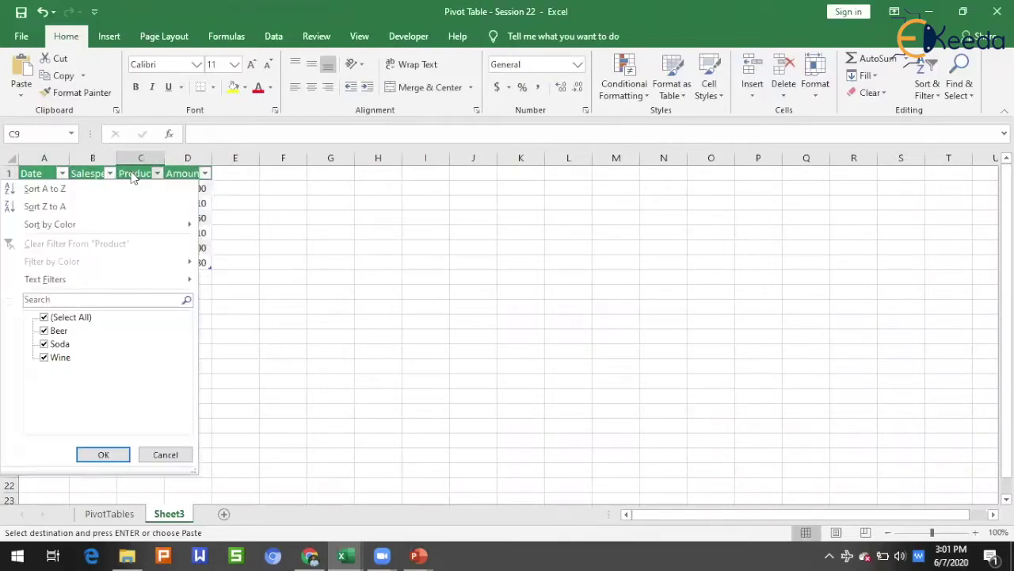
left_click(164, 454)
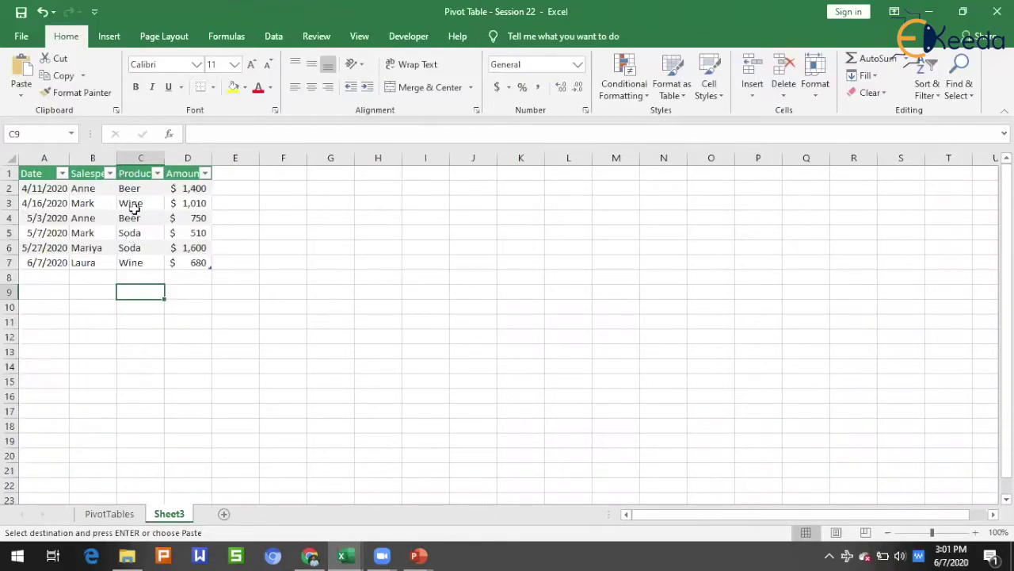
left_click(135, 174)
left_click(274, 35)
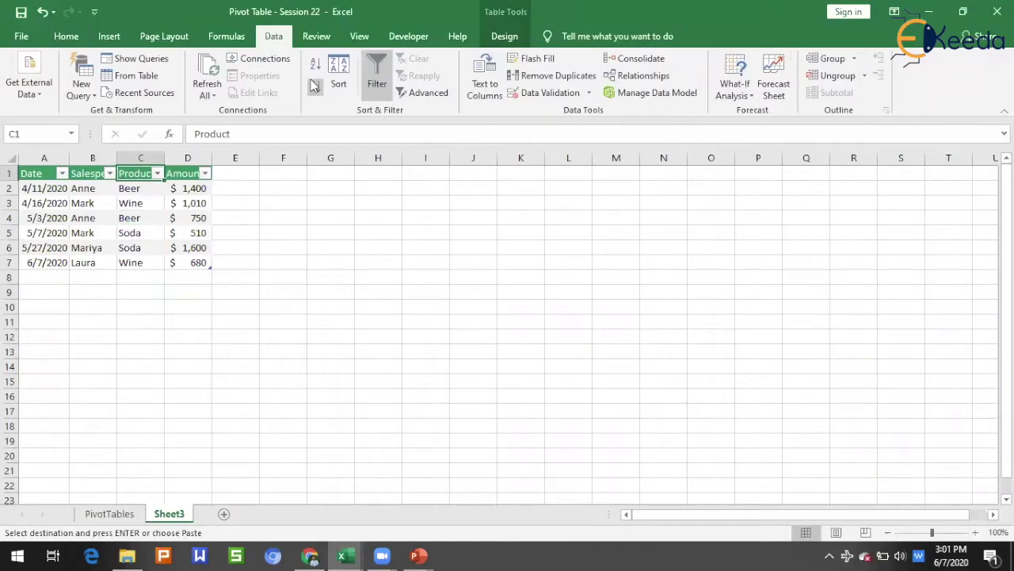
left_click(376, 79)
left_click(375, 353)
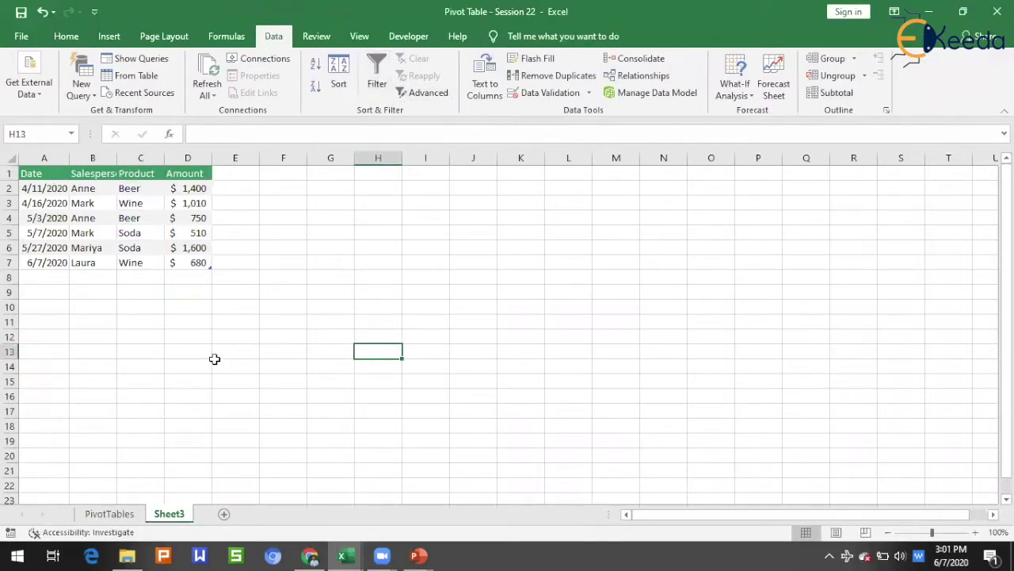
Start a PivotTable from the whole table in A1:D7, with PivotTableData3 as its source range.
left_click_drag(33, 173, 199, 266)
left_click(266, 287)
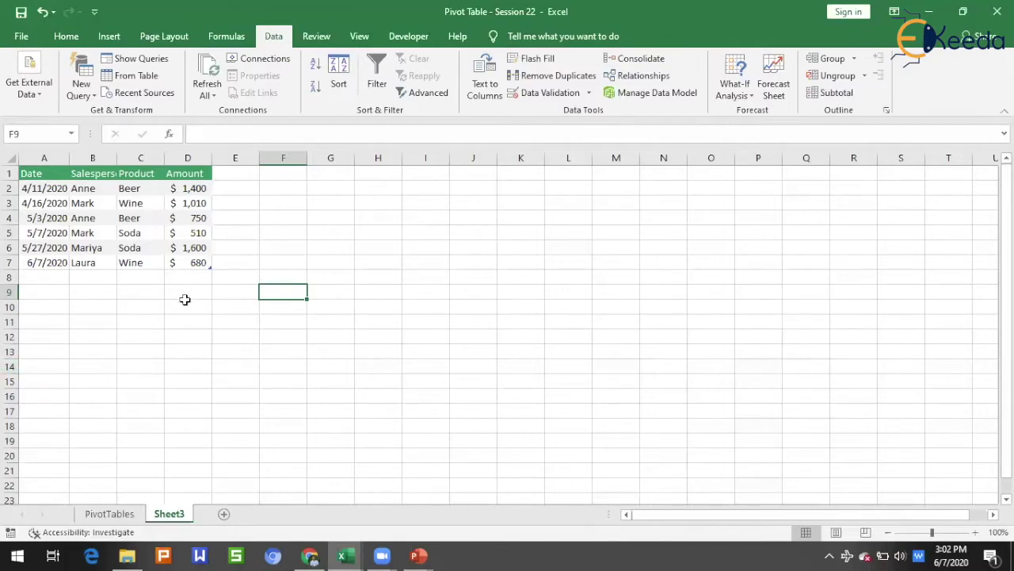
left_click_drag(38, 174, 196, 266)
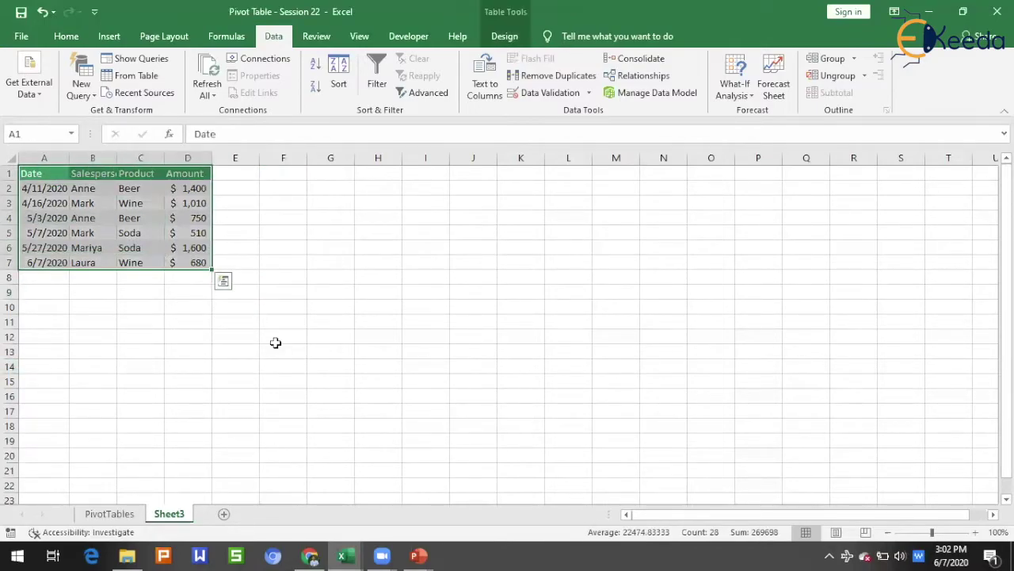
left_click(116, 39)
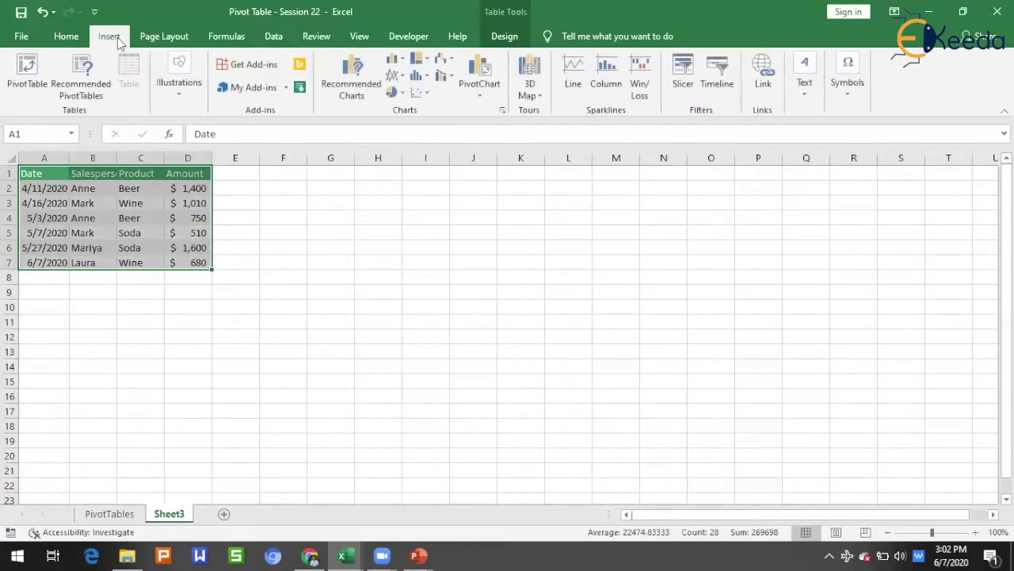
left_click(24, 85)
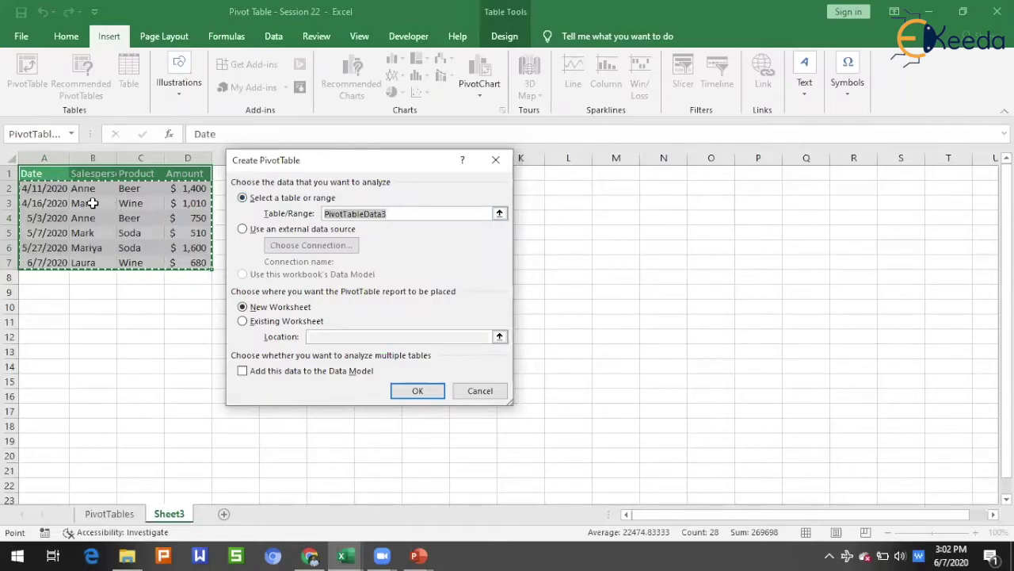
left_click(499, 214)
left_click_drag(45, 172, 198, 265)
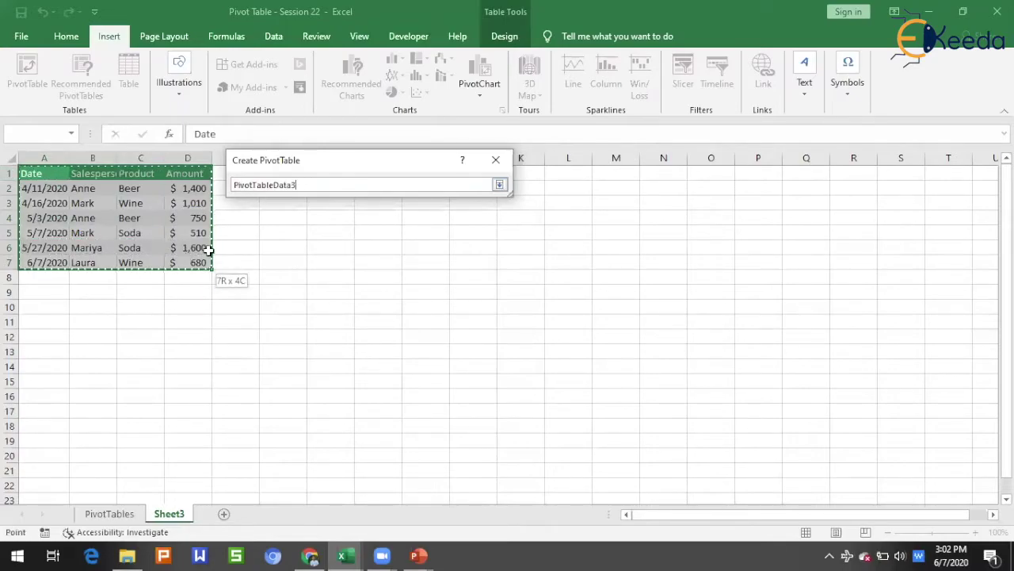
left_click(500, 184)
Keep the table range as the data source and create the PivotTable on a new worksheet.
left_click(255, 232)
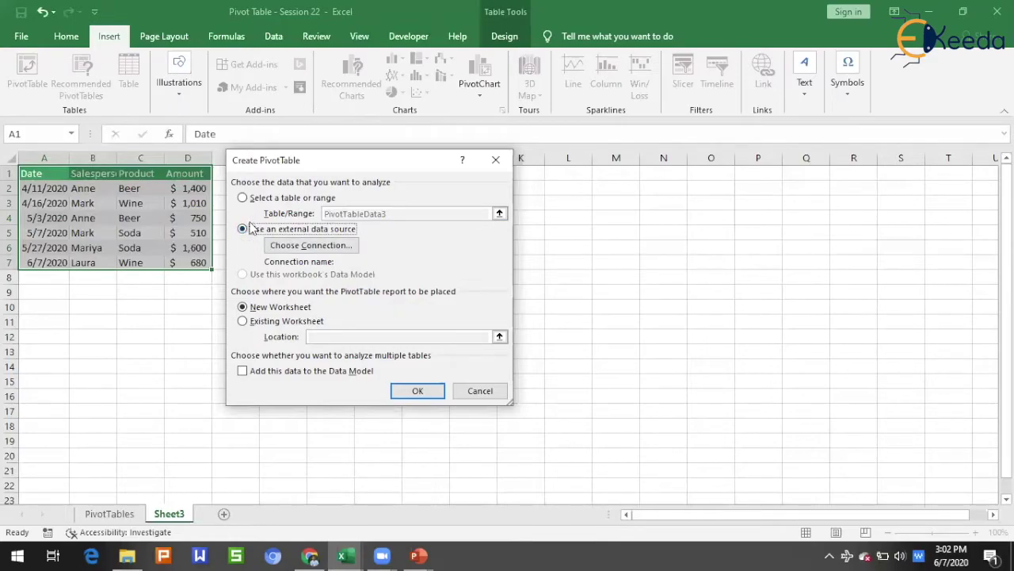
left_click(250, 198)
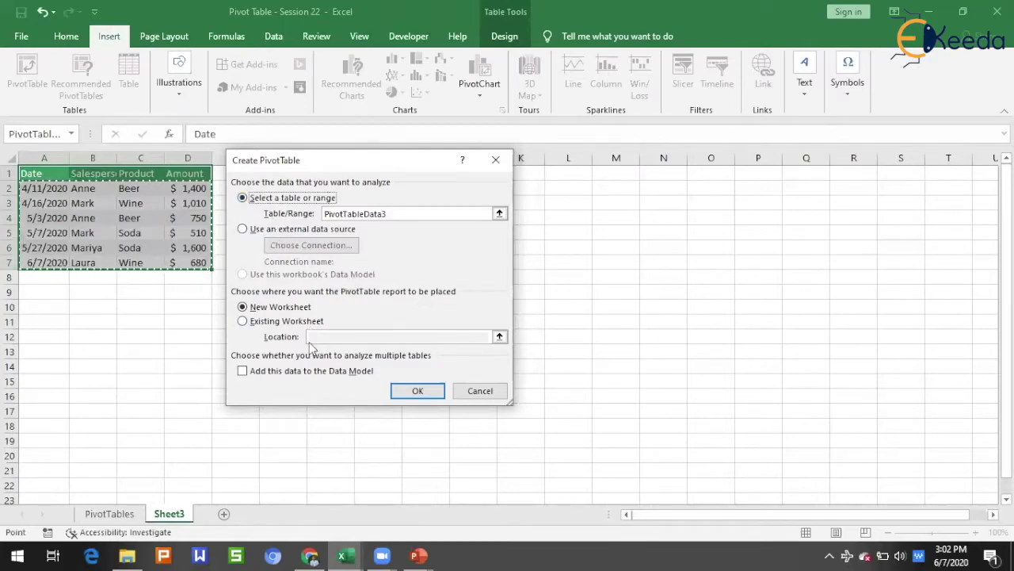
left_click(270, 320)
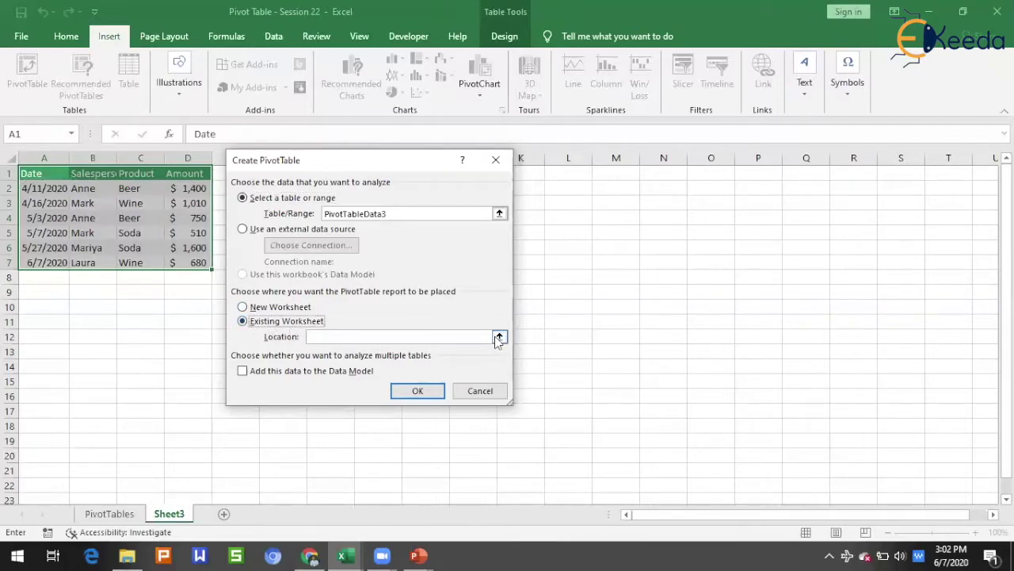
left_click(269, 311)
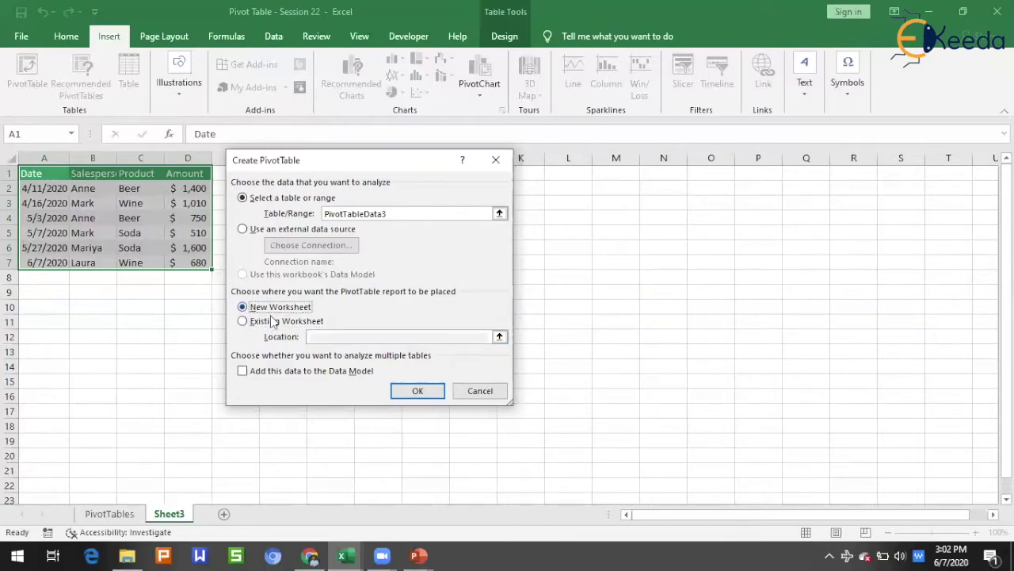
left_click(420, 393)
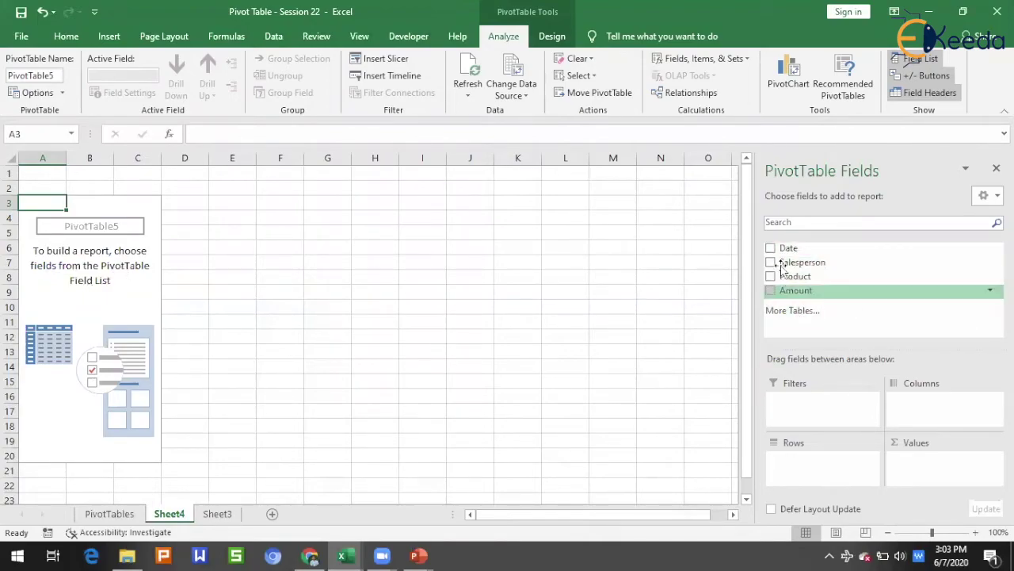
Check the source table on Sheet3 and add the Date field to the PivotTable on Sheet4.
left_click(217, 514)
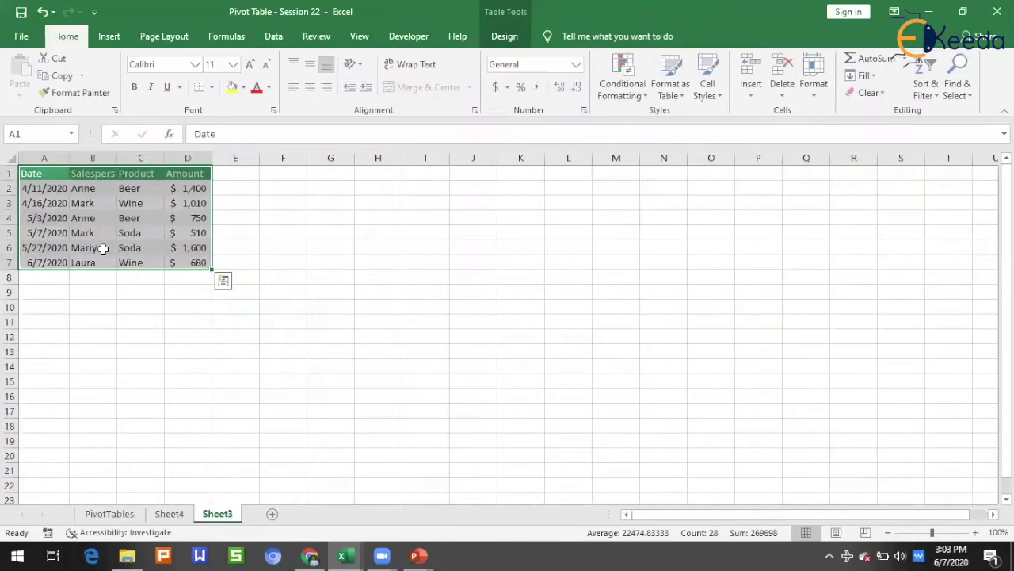
left_click(169, 514)
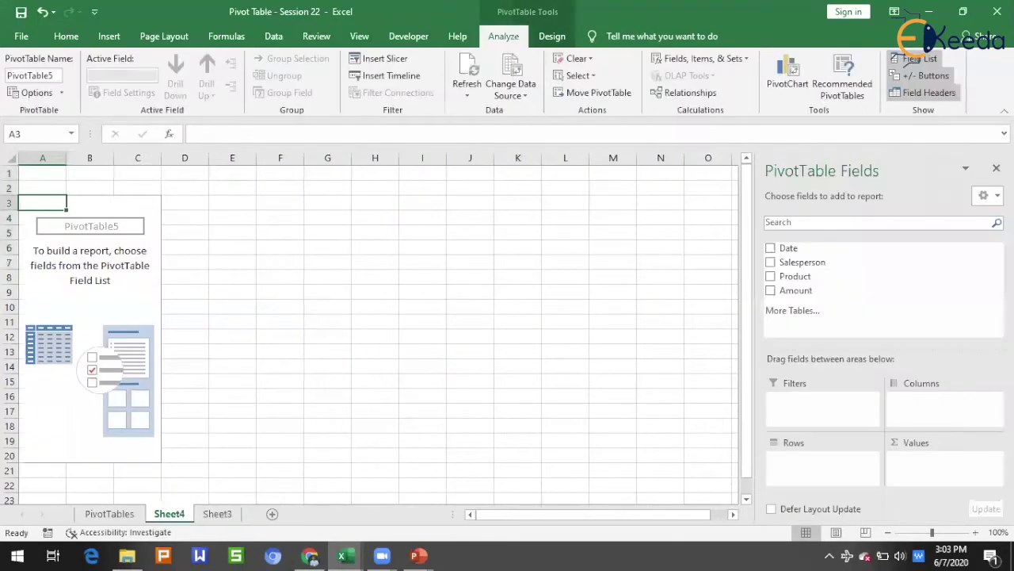
left_click(772, 249)
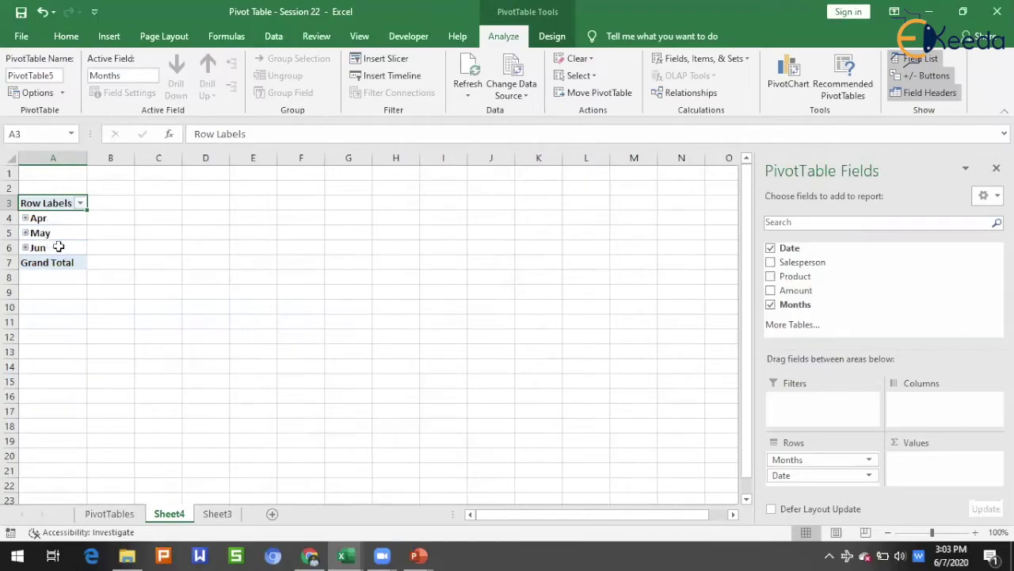
Compare the month rows with the source table and add the Amount field to the PivotTable's values as a sum.
left_click_drag(220, 479, 217, 514)
left_click(217, 514)
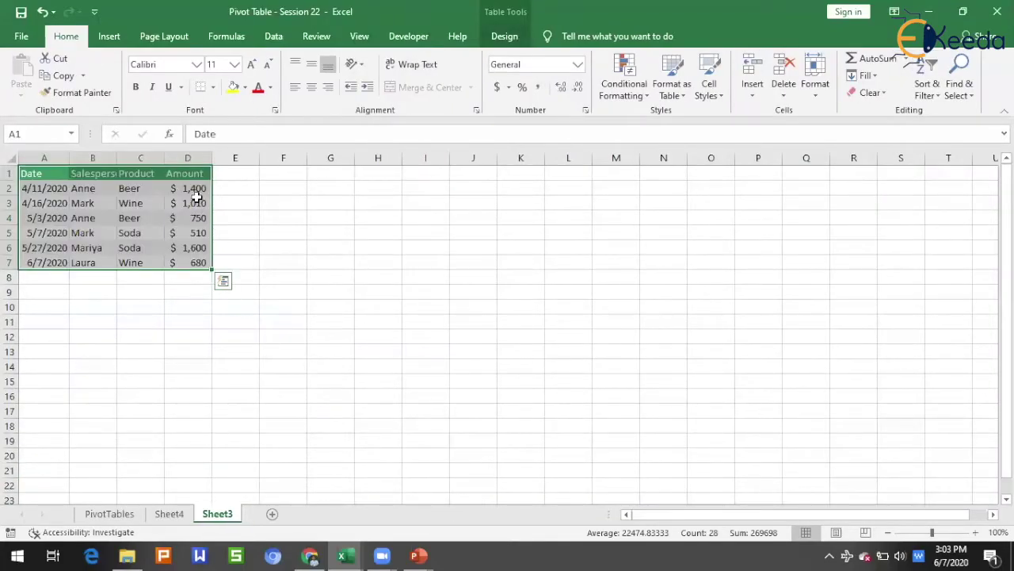
left_click(169, 513)
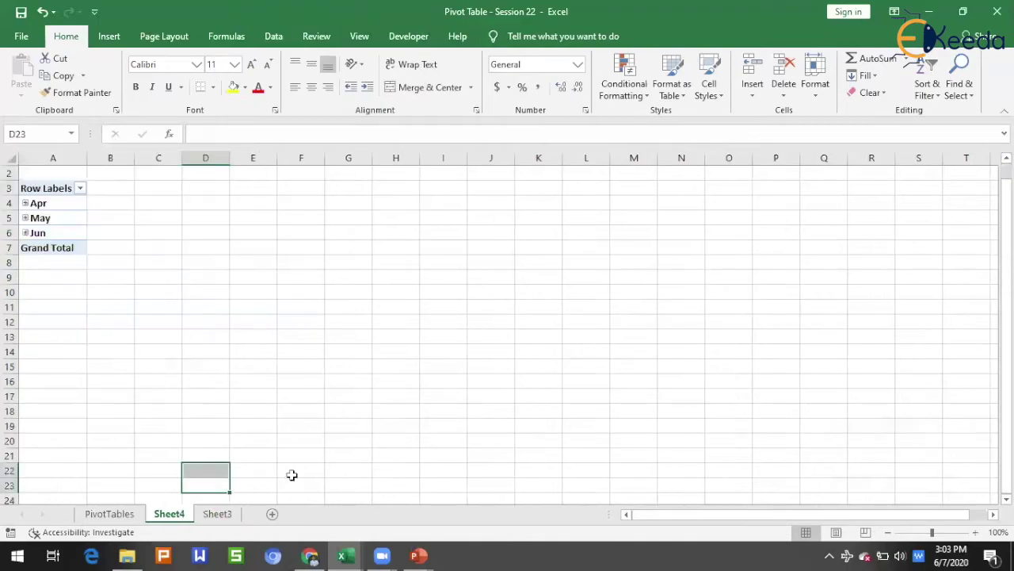
scroll(332, 447, "up", 1)
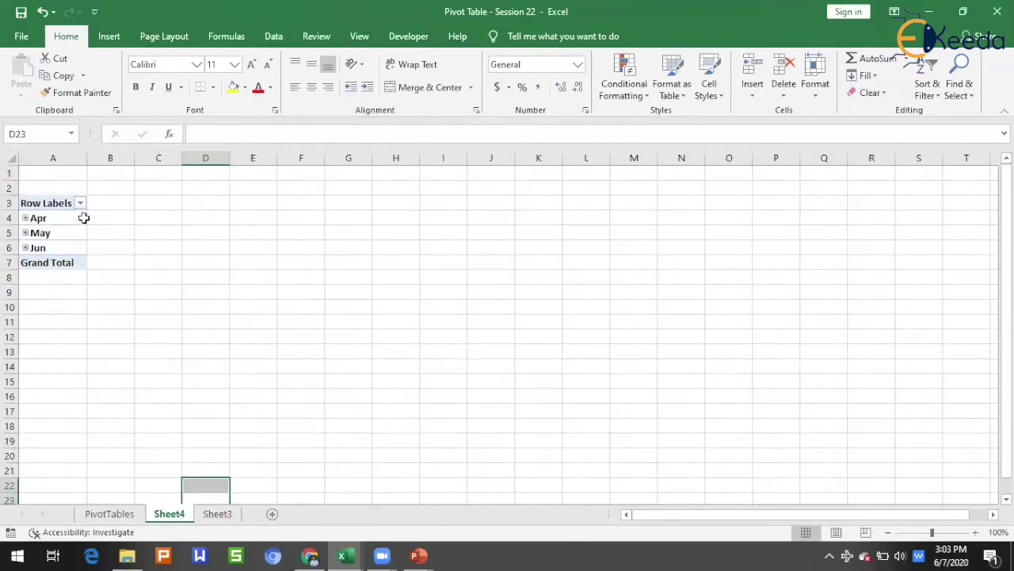
left_click(50, 226)
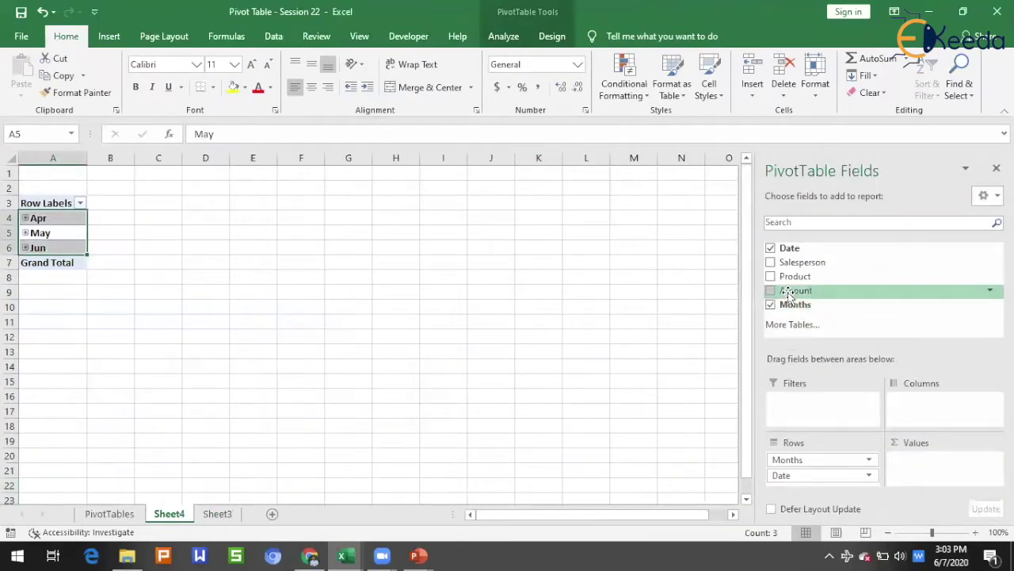
left_click(770, 290)
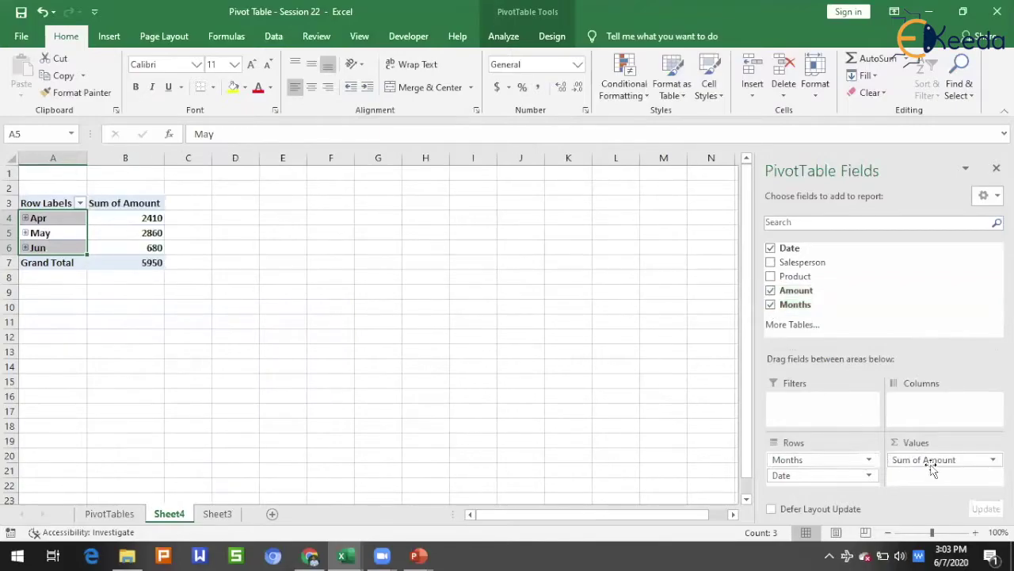
Try the Amount field as a report filter and return it to the values area.
left_click_drag(901, 459, 822, 412)
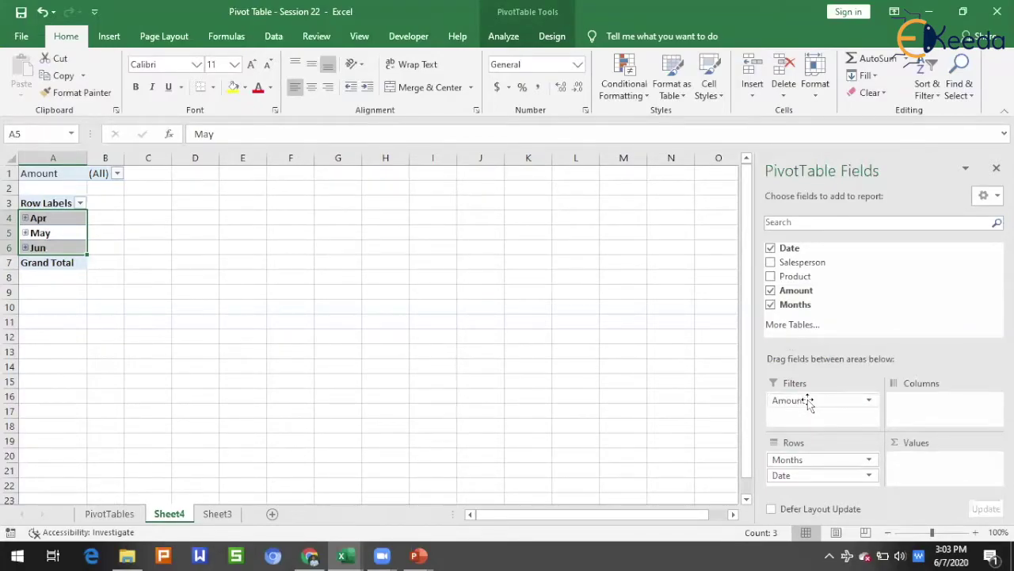
left_click_drag(808, 403, 922, 471)
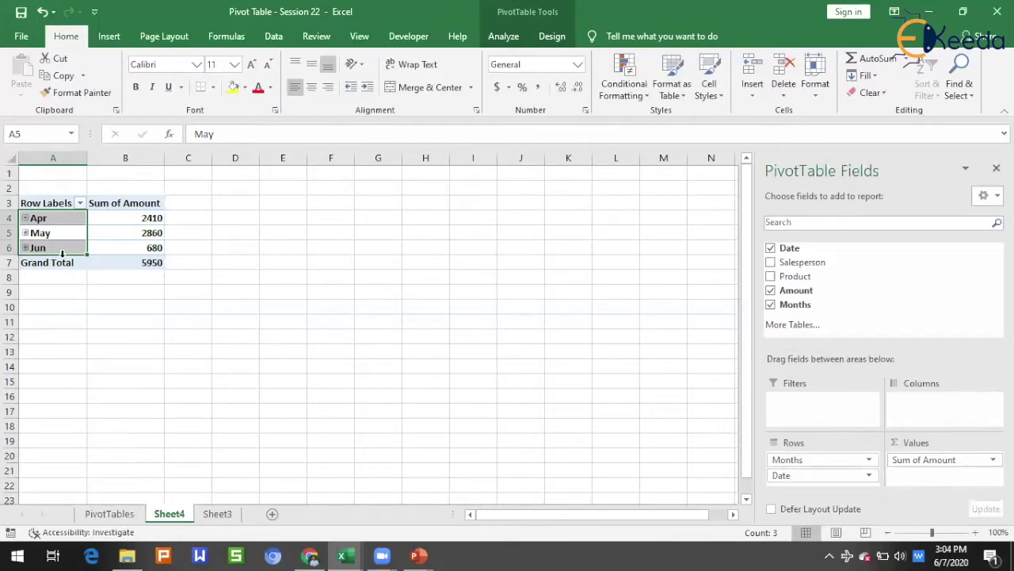
left_click(80, 307)
left_click_drag(54, 244, 53, 225)
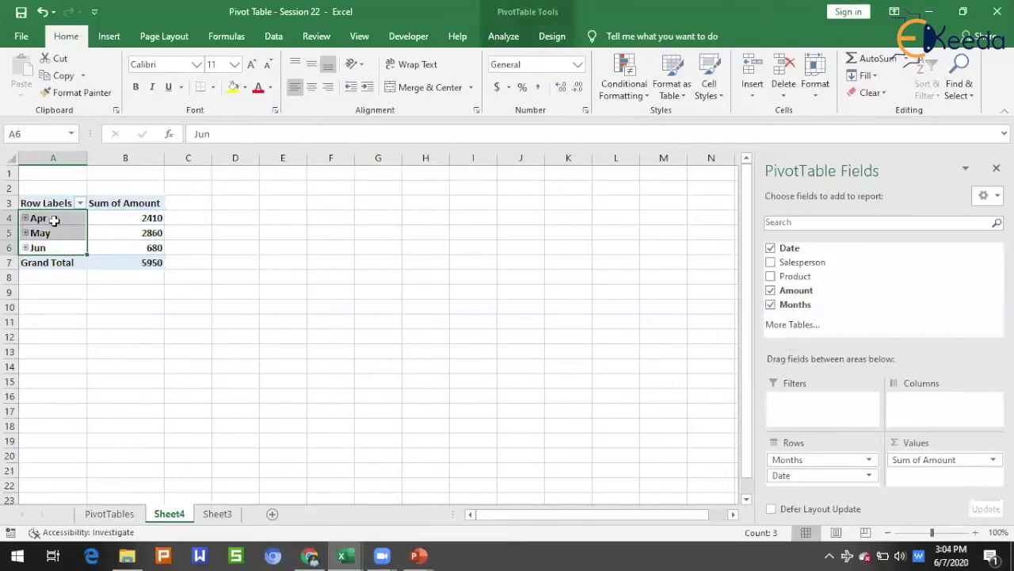
left_click(119, 235)
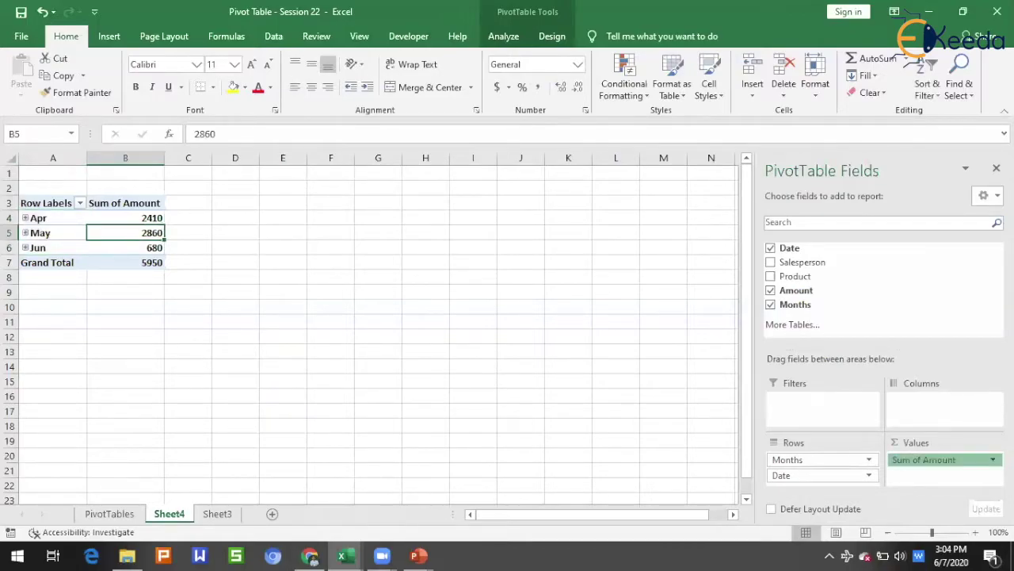
Examine the calculation types offered in the Amount field's value settings and leave them unchanged.
left_click(986, 463)
left_click(952, 478)
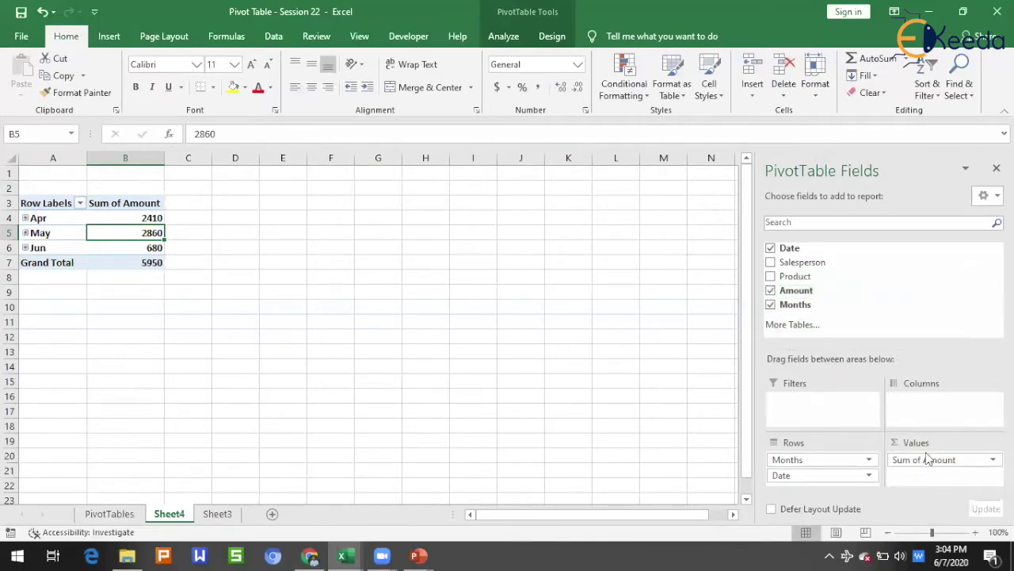
left_click(951, 459)
left_click(957, 440)
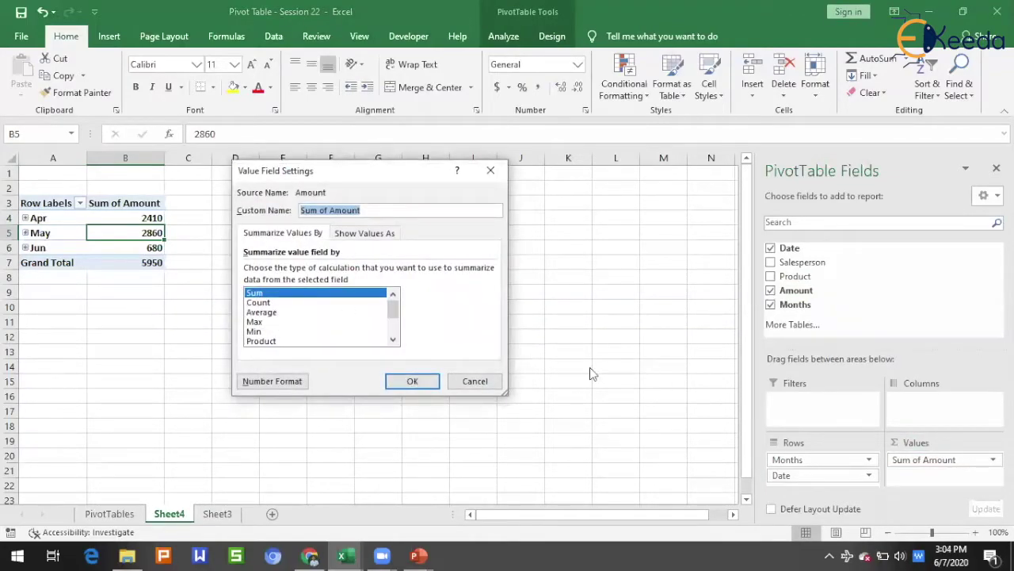
left_click(475, 381)
Change the Amount value field's summary calculation to Count.
left_click(976, 463)
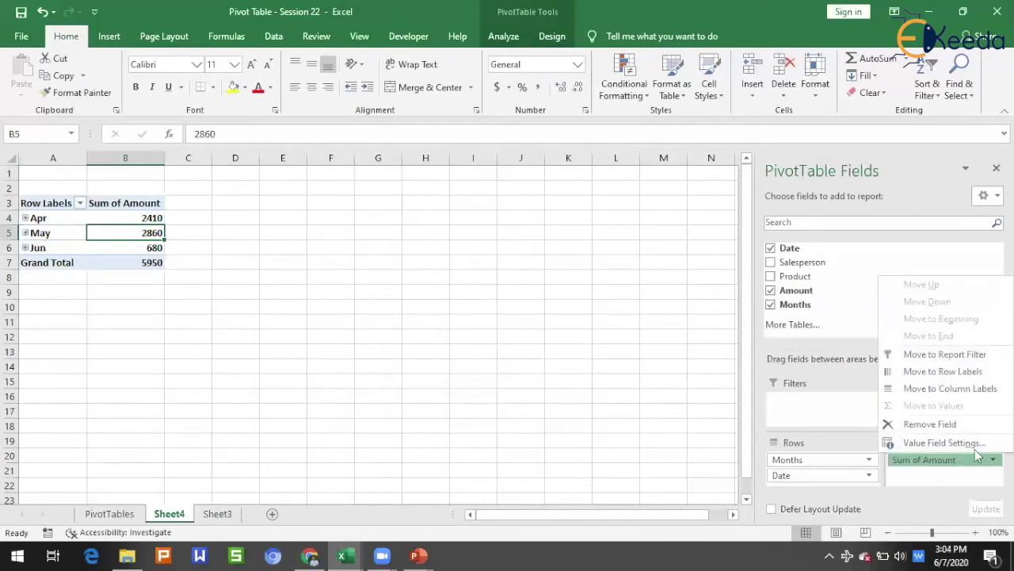
left_click(935, 444)
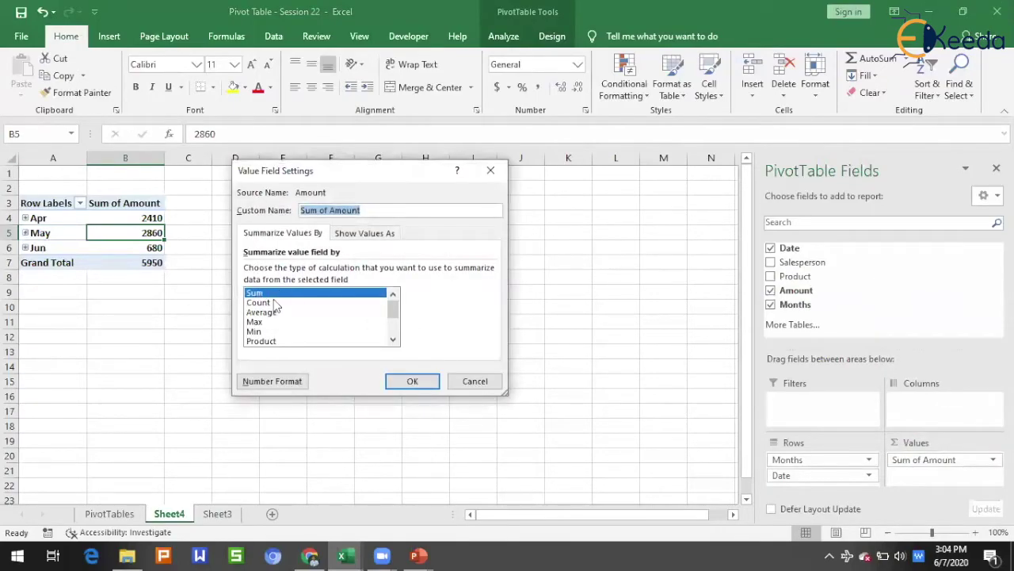
left_click(262, 302)
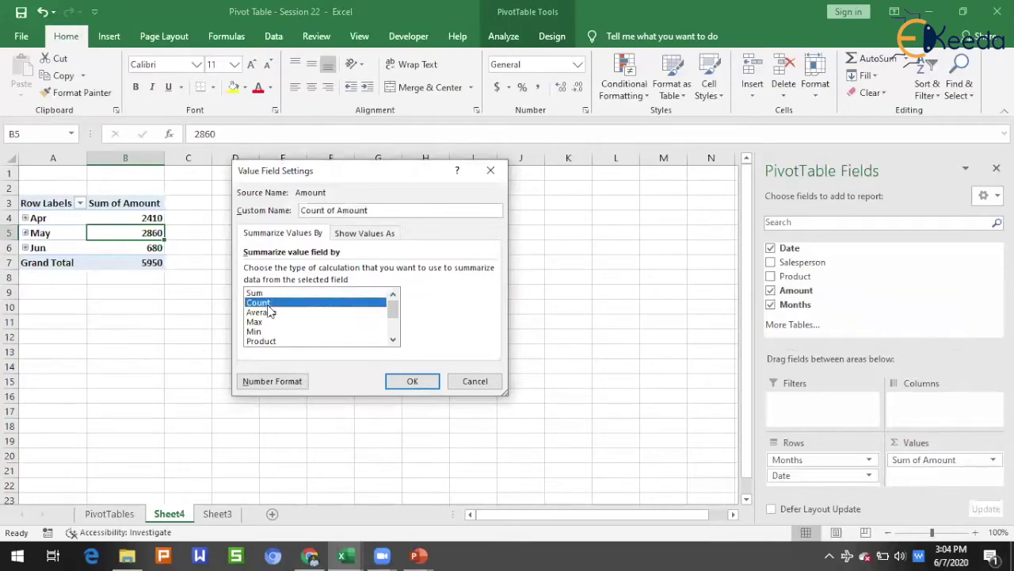
left_click(411, 381)
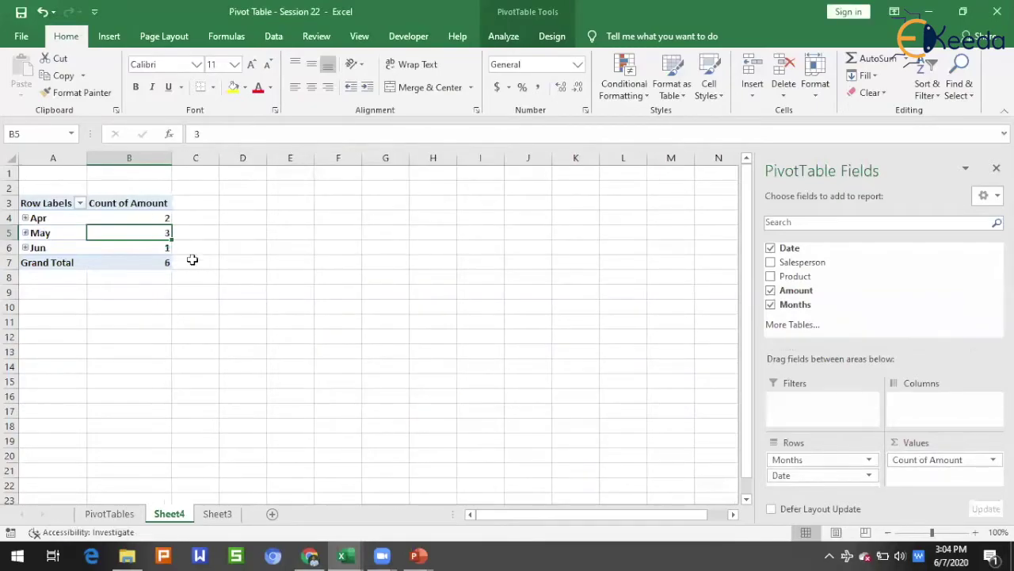
Compare the April count in the PivotTable with the April rows of the source table on Sheet3, and return to Sheet4.
left_click(49, 206)
left_click(141, 219)
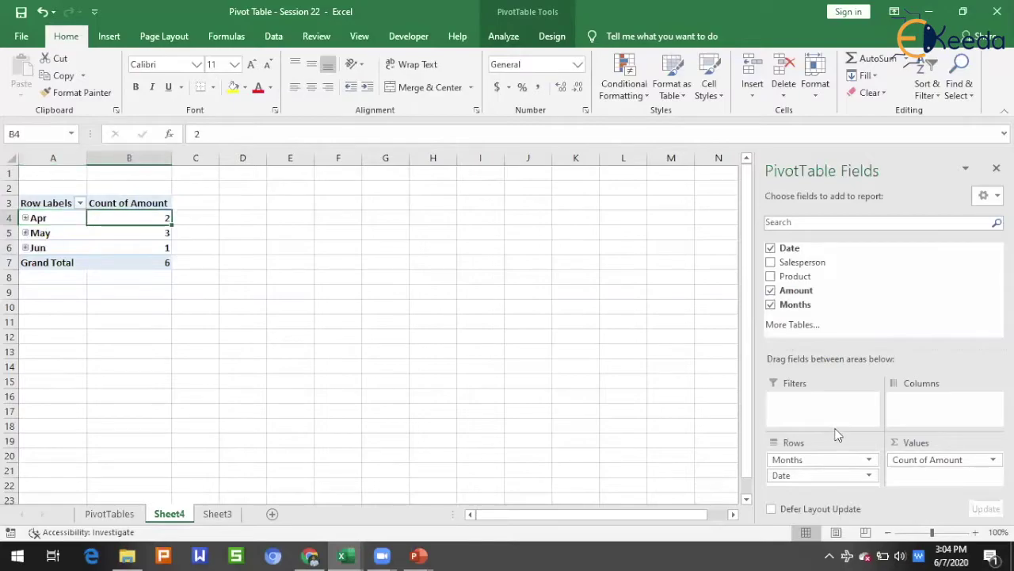
left_click(216, 514)
left_click(111, 349)
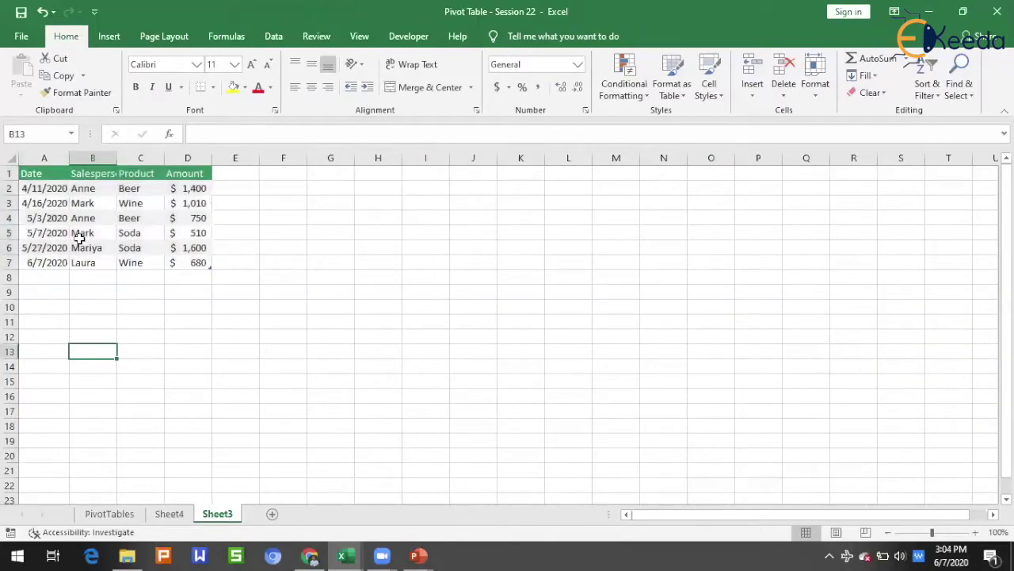
left_click(45, 190)
left_click(202, 204)
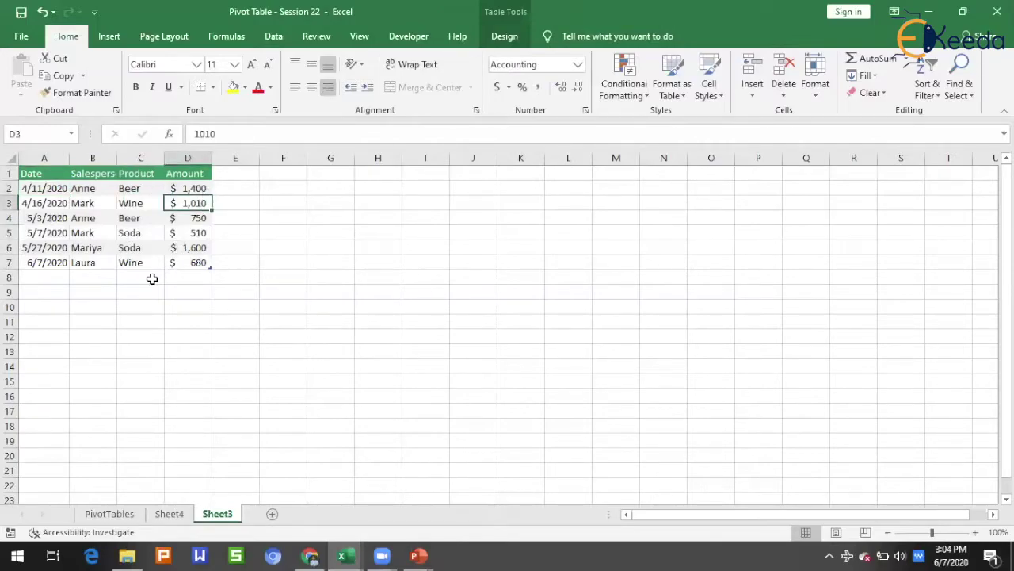
left_click(170, 514)
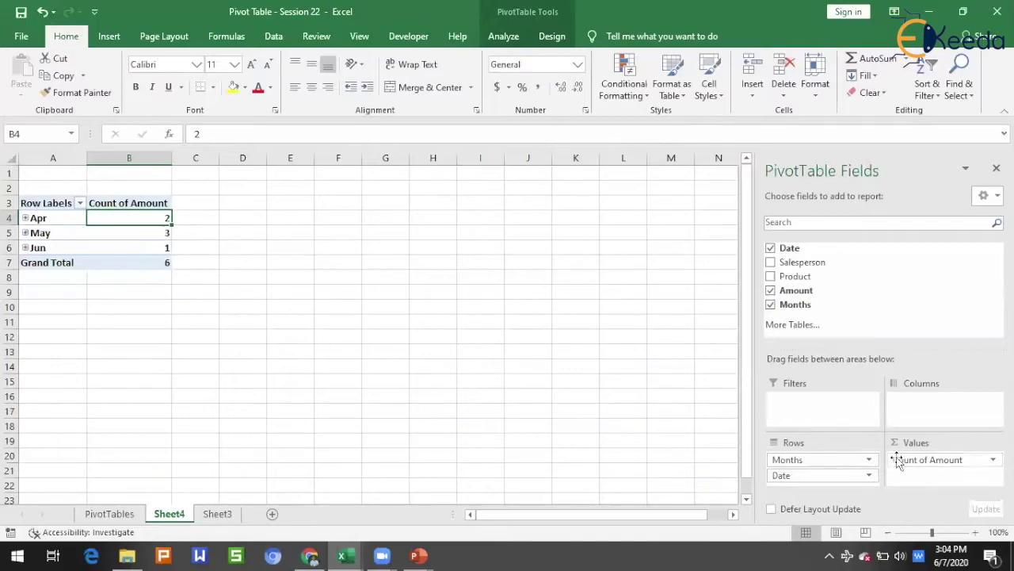
Review the other calculation types for the Amount value field and set it back to Sum.
left_click(935, 462)
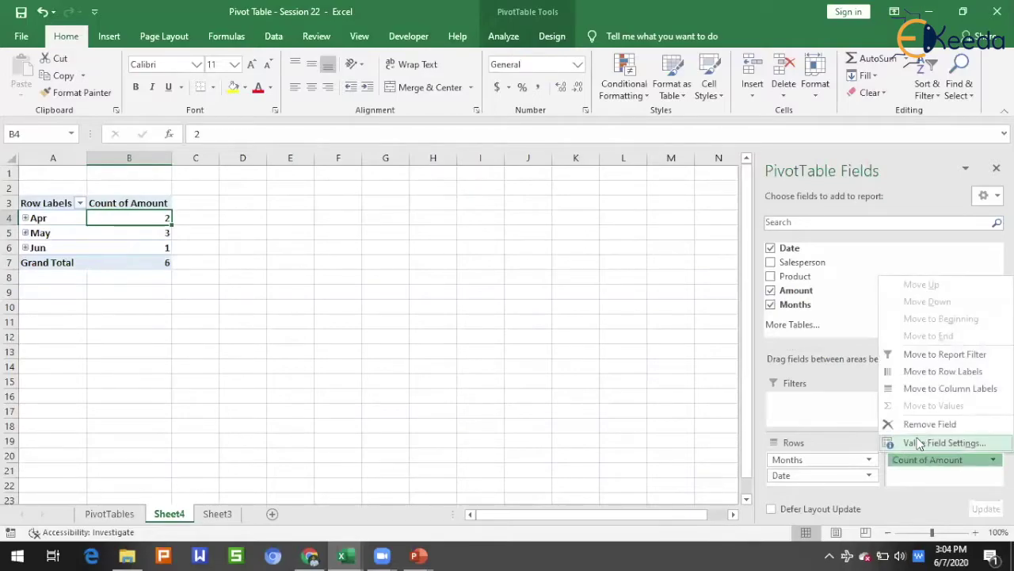
left_click(913, 440)
left_click(261, 313)
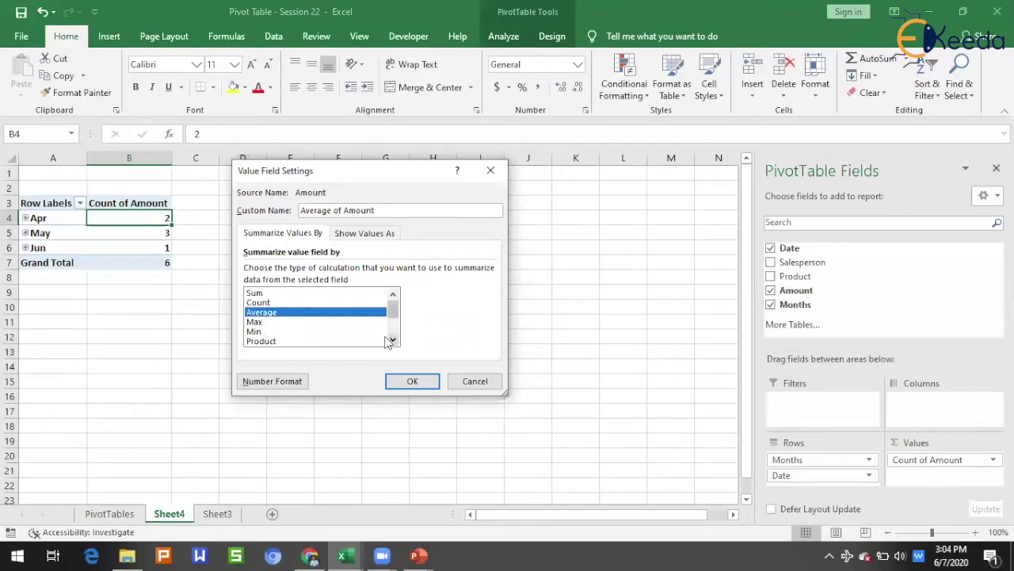
mouse_move(392, 309)
left_mouse_down()
mouse_move(389, 336)
mouse_move(389, 307)
left_mouse_up()
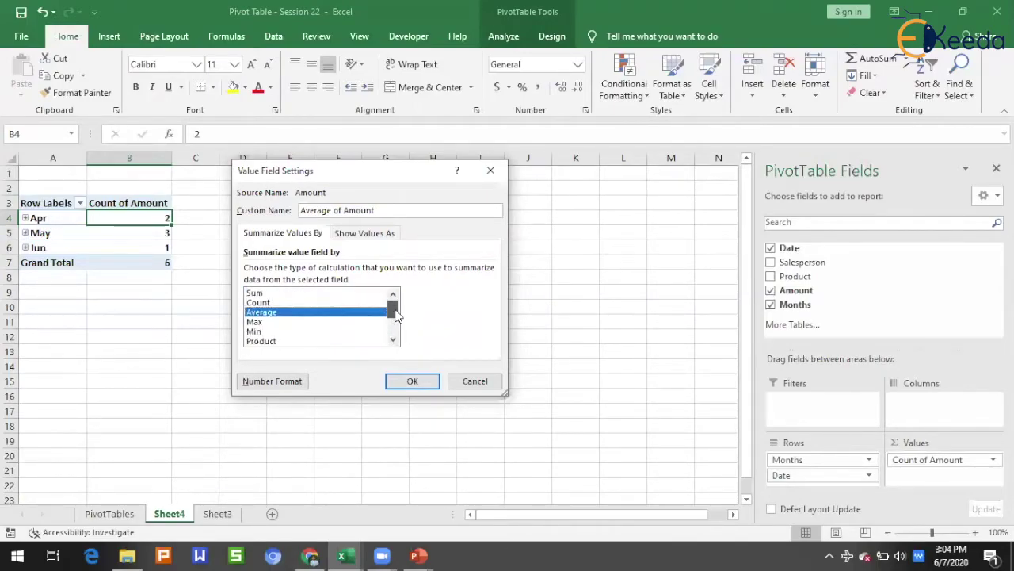
left_click(255, 293)
left_click(412, 380)
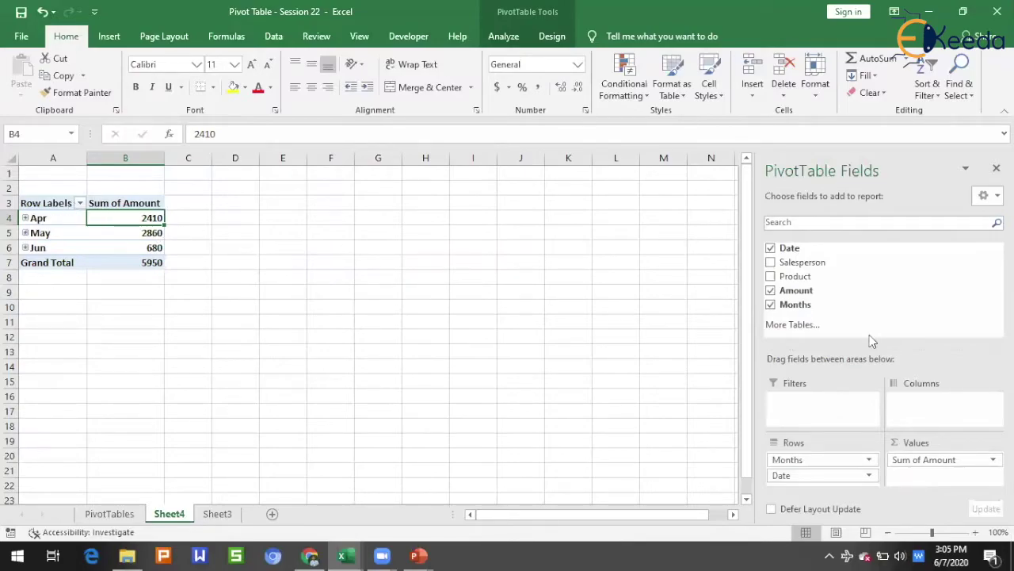
Add the Salesperson field to the PivotTable and place it in the columns area.
left_click(771, 263)
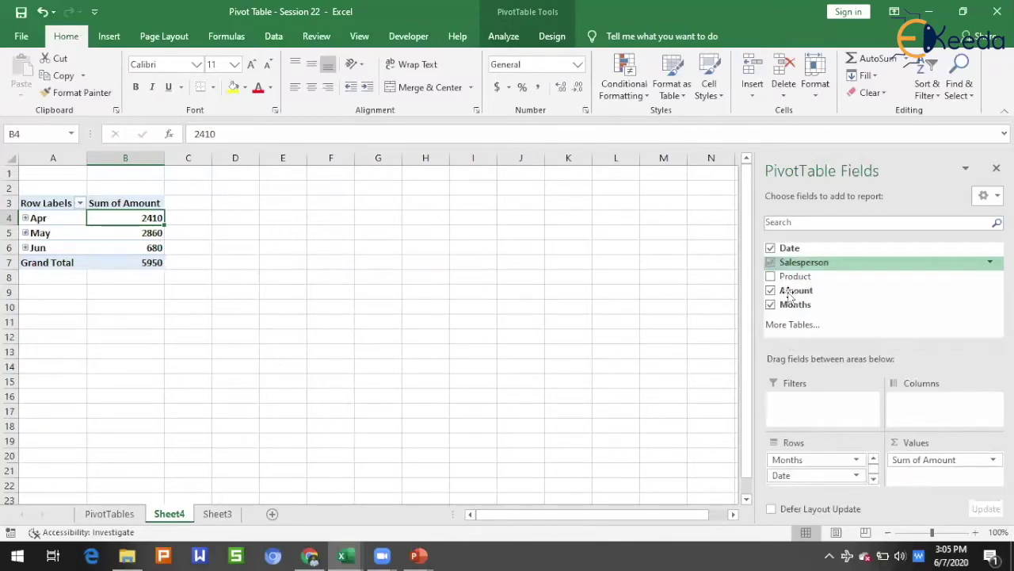
left_click(875, 479)
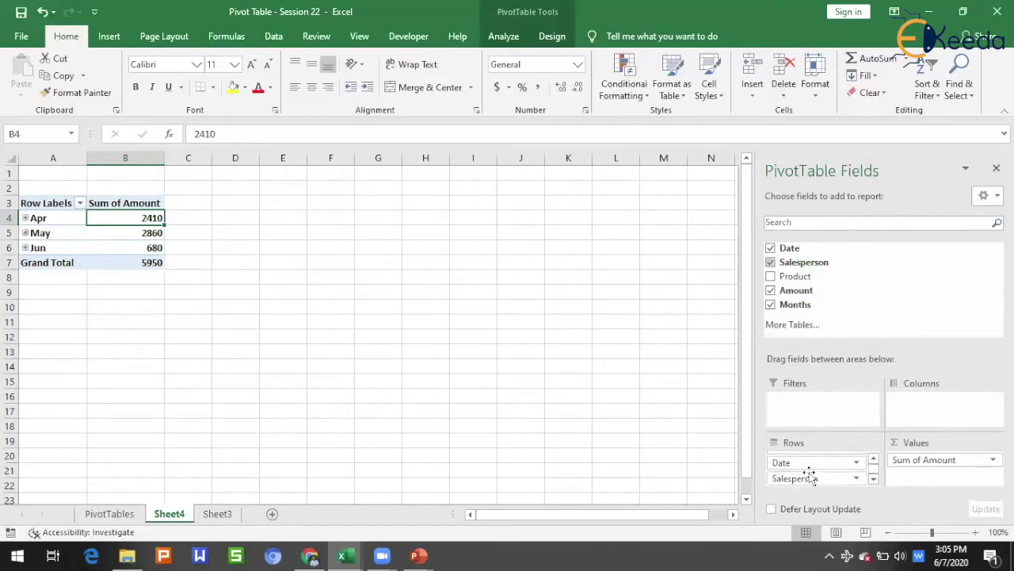
left_click_drag(797, 479, 919, 413)
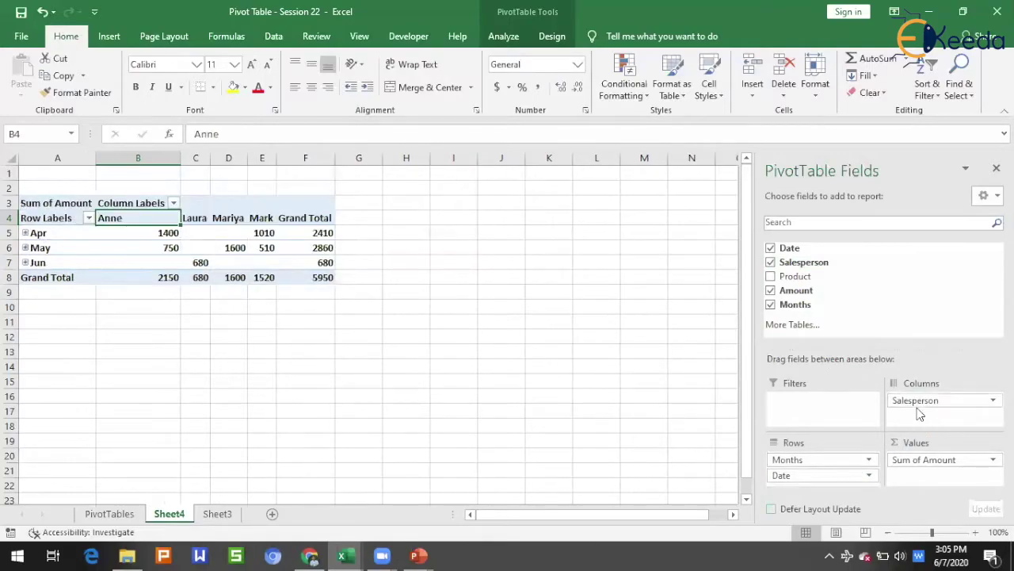
Compare the first salesperson's April amount in the PivotTable with the matching row on Sheet3, and return to Sheet4.
left_click(51, 233)
left_click(135, 220)
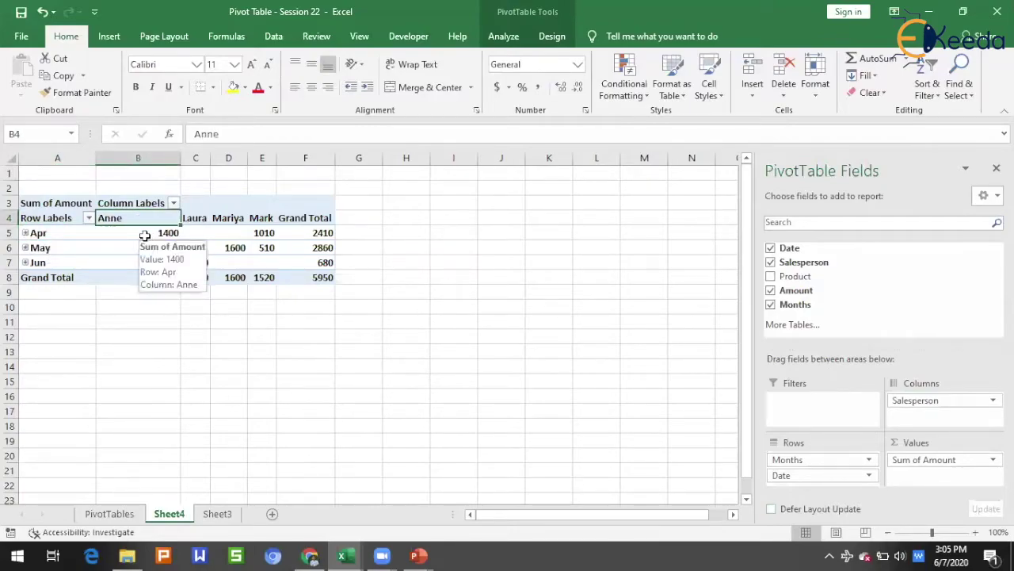
left_click(145, 236)
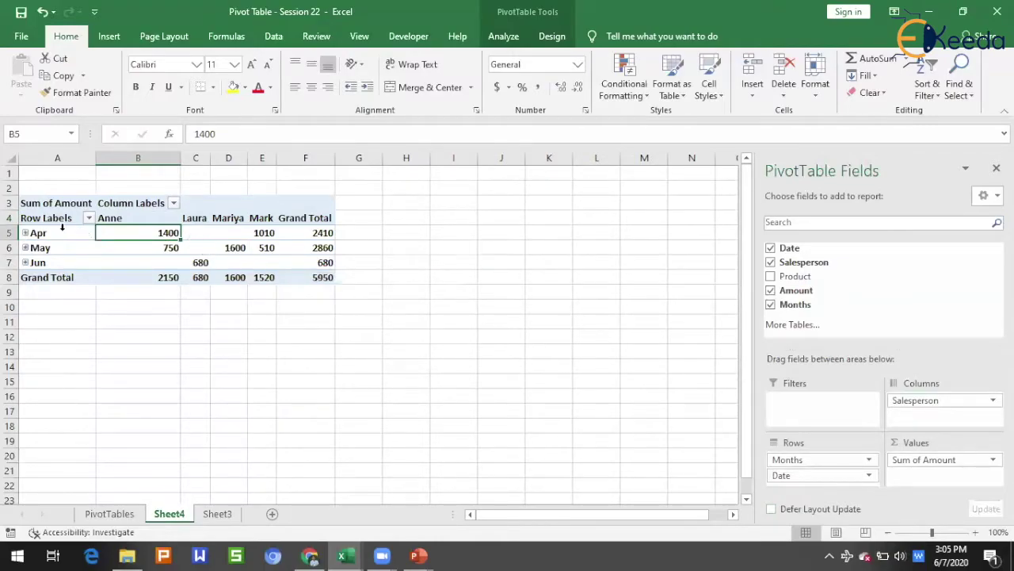
left_click(216, 513)
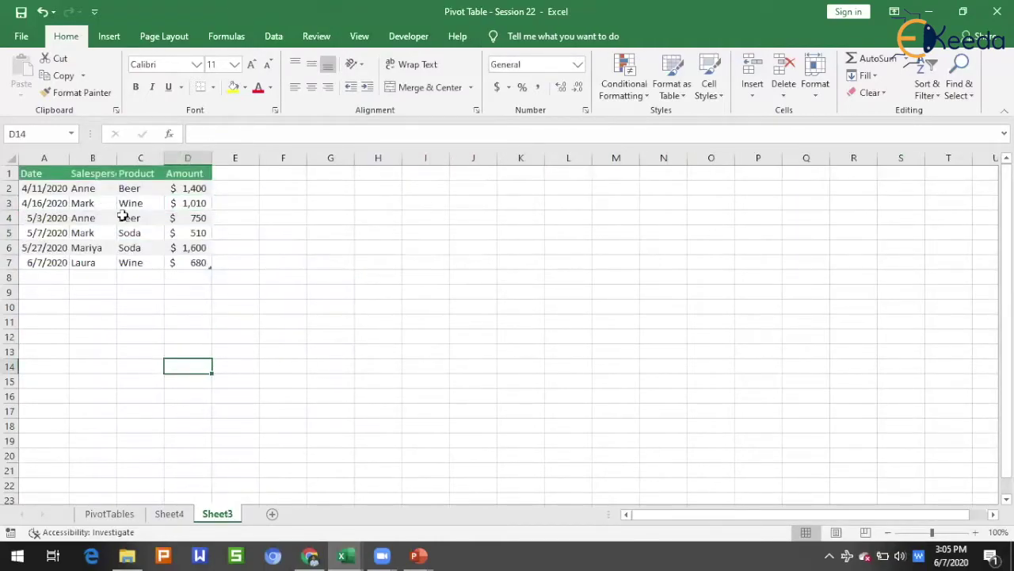
left_click(101, 191)
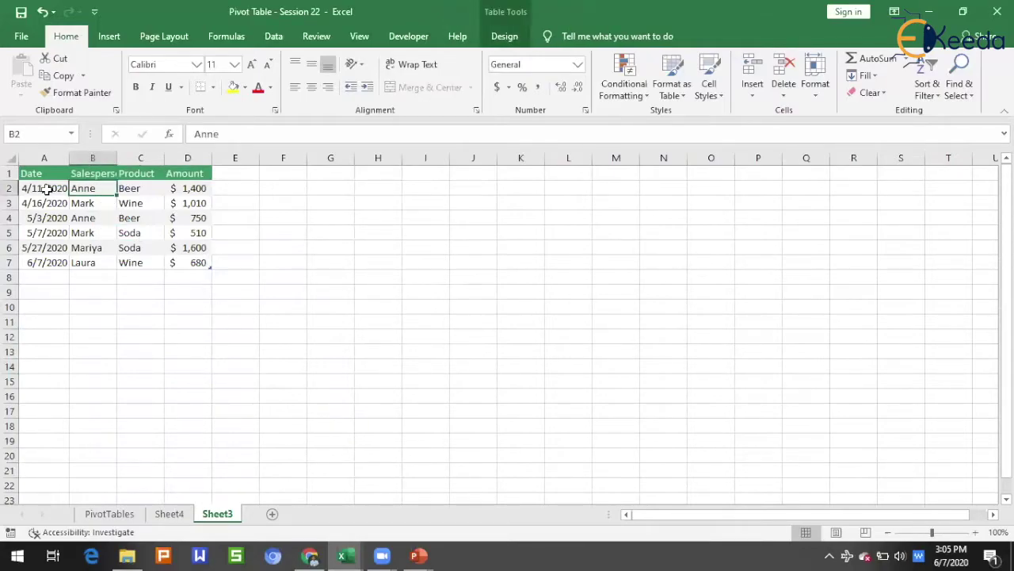
left_click(48, 189)
left_click(189, 187)
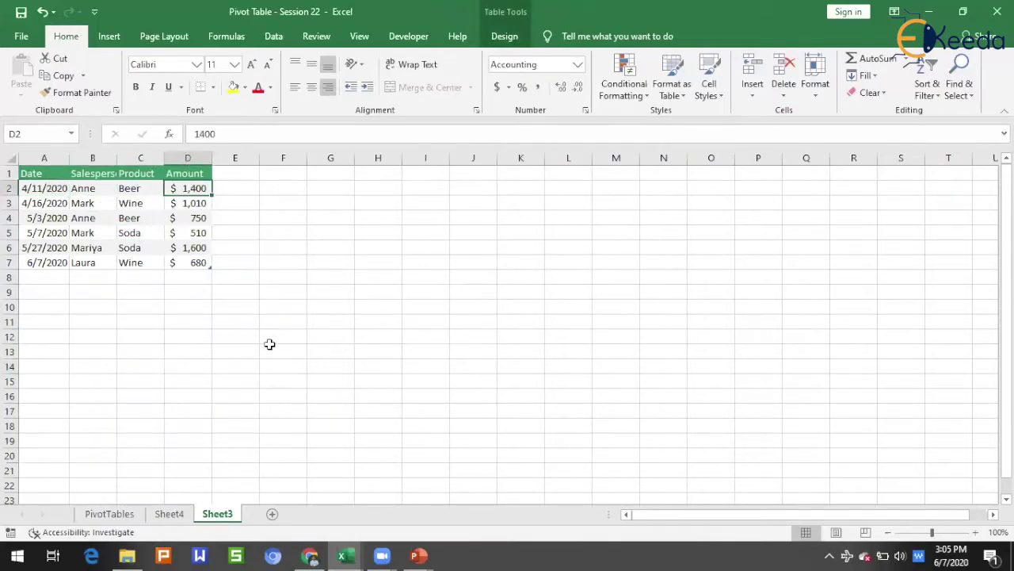
left_click(169, 514)
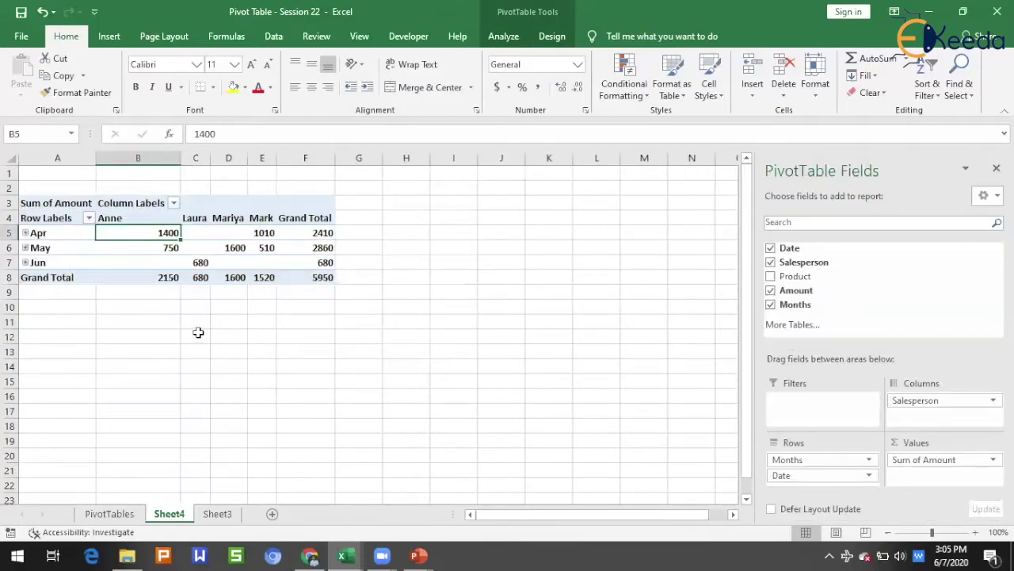
Check the first salesperson's May amount in the PivotTable against the matching source row on Sheet3.
left_click(198, 335)
left_click(136, 218)
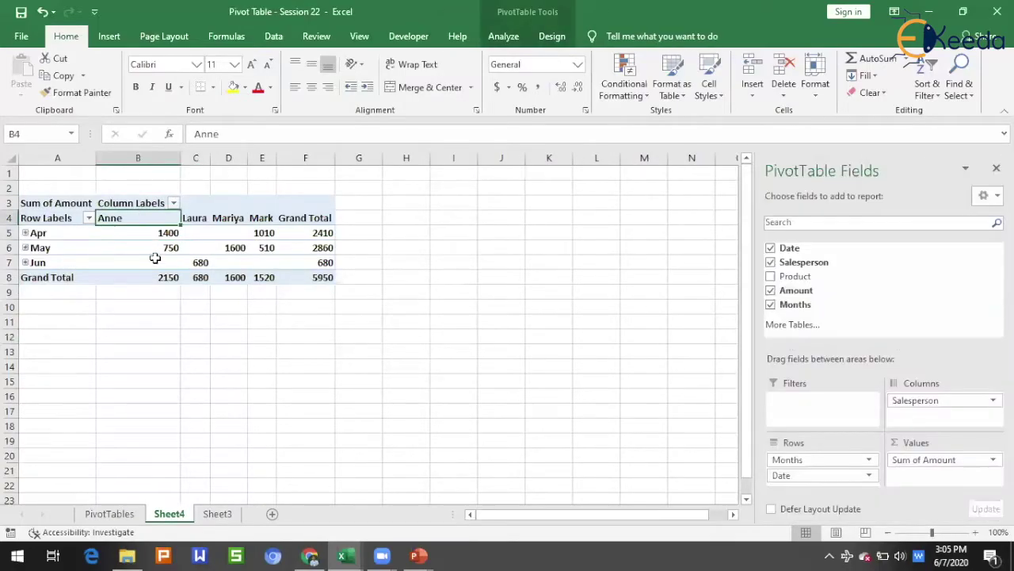
left_click(158, 249)
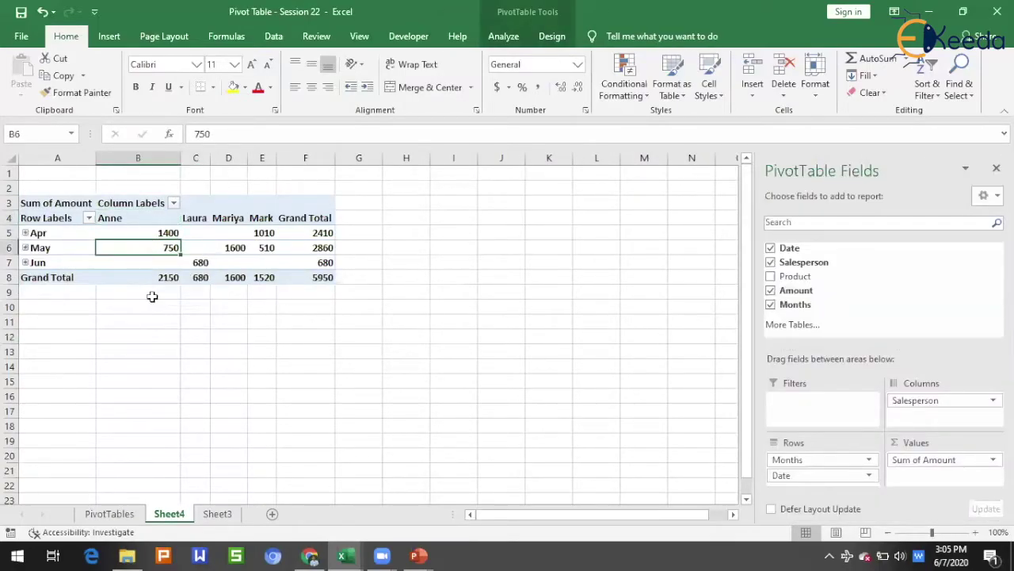
left_click(217, 514)
left_click(170, 394)
left_click(98, 220)
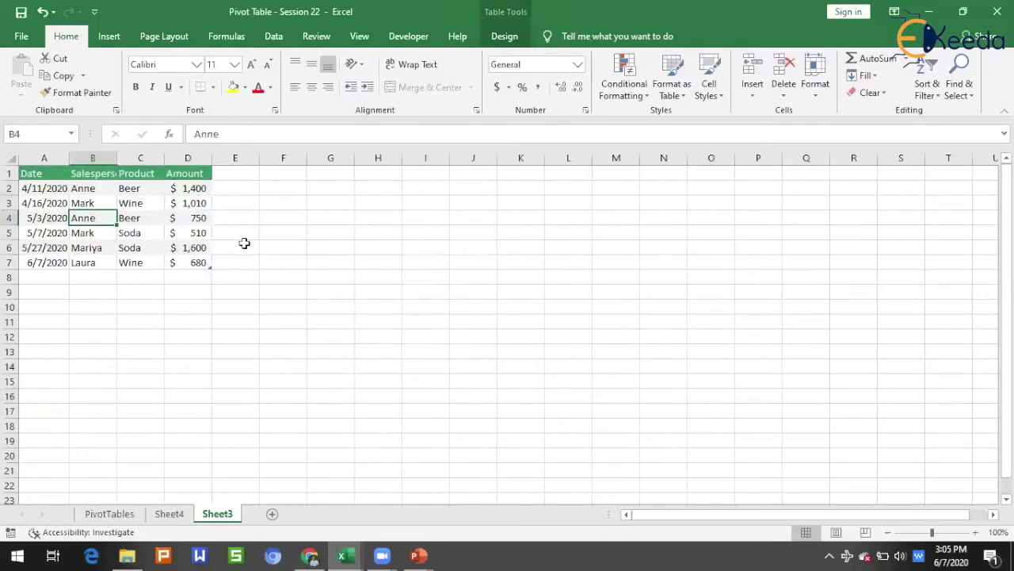
left_click(200, 221)
left_click_drag(30, 218, 190, 218)
left_click(188, 366)
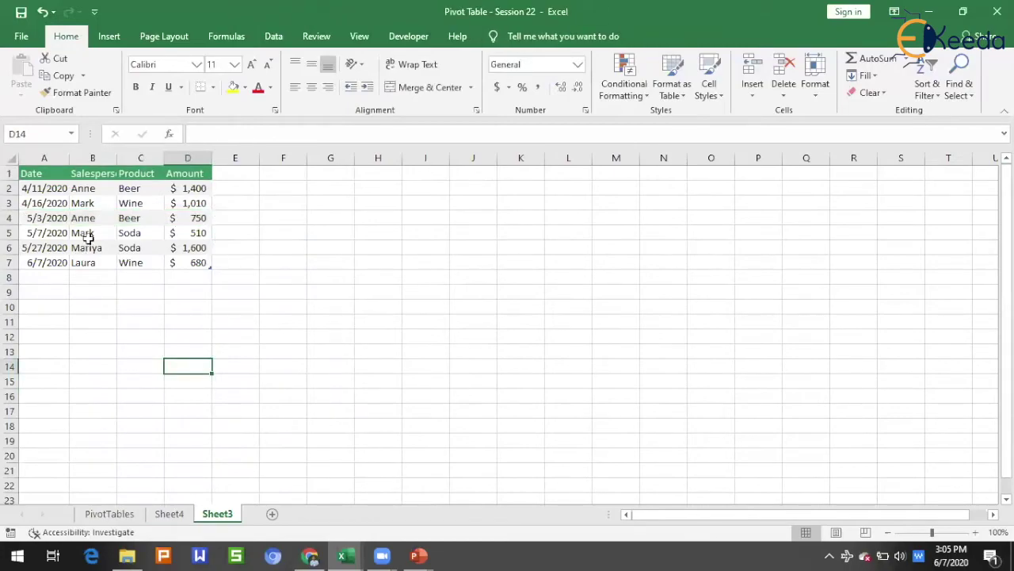
Check the other salespeople's monthly amounts in the Sheet4 PivotTable against their rows in the Sheet3 source table.
left_click(86, 204)
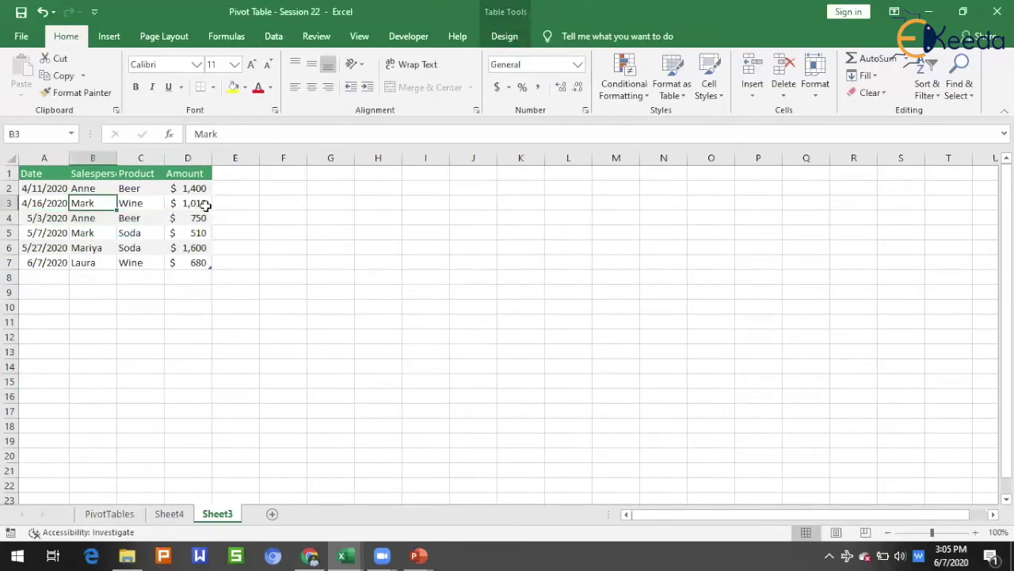
left_click(87, 234)
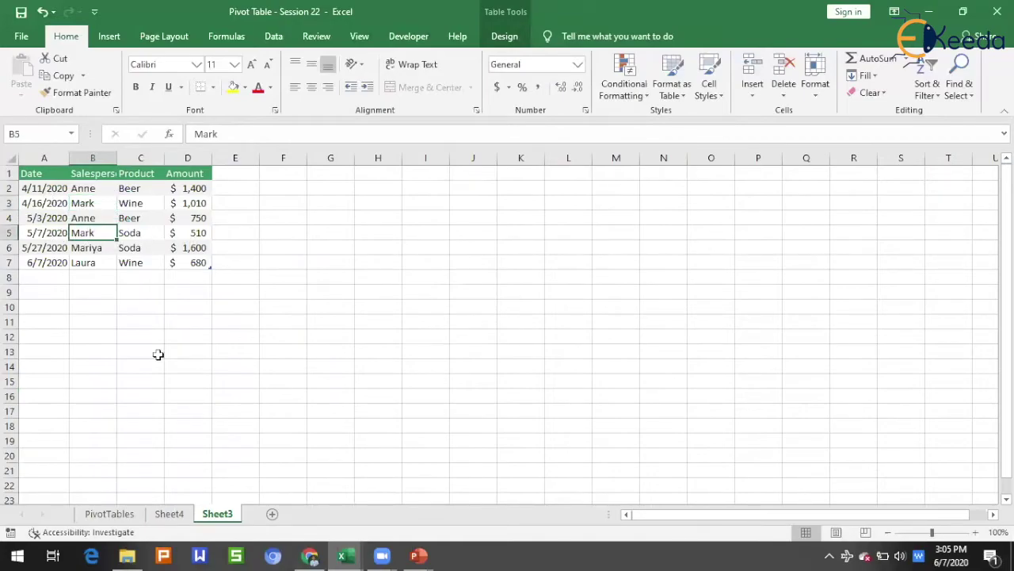
left_click(165, 514)
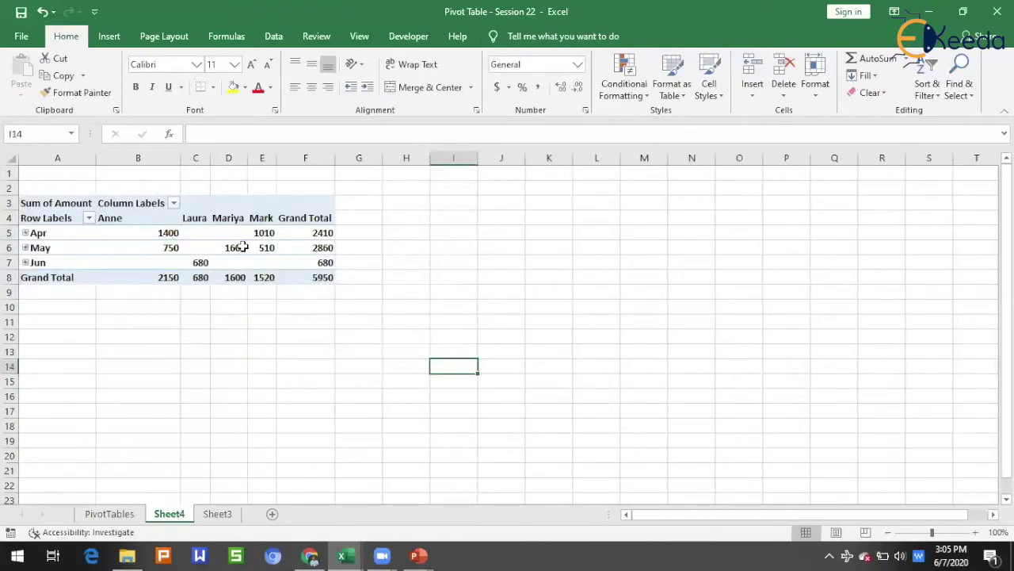
left_click(266, 234)
left_click(324, 336)
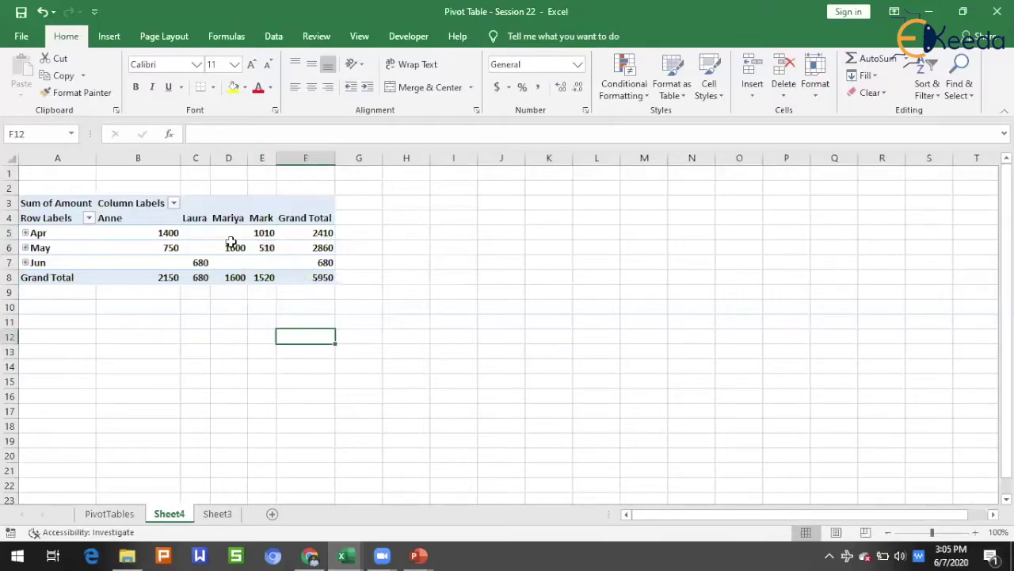
left_click(234, 248)
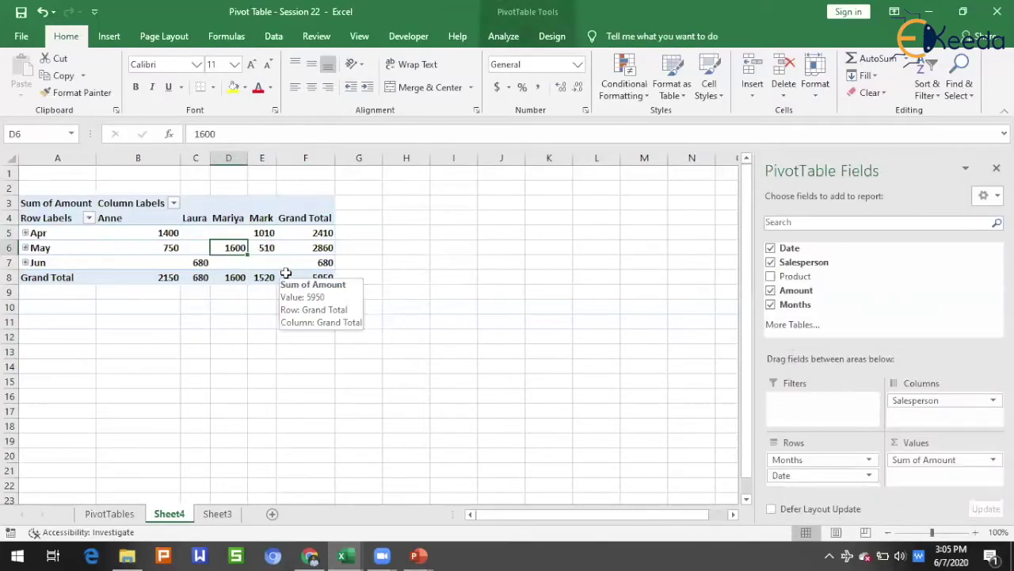
left_click(284, 355)
left_click(207, 246)
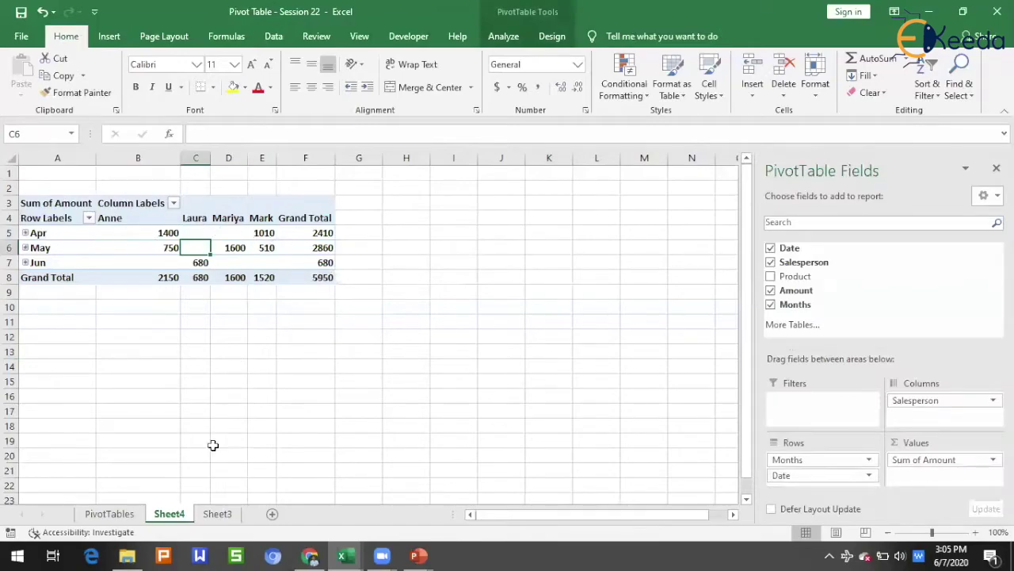
left_click(208, 499)
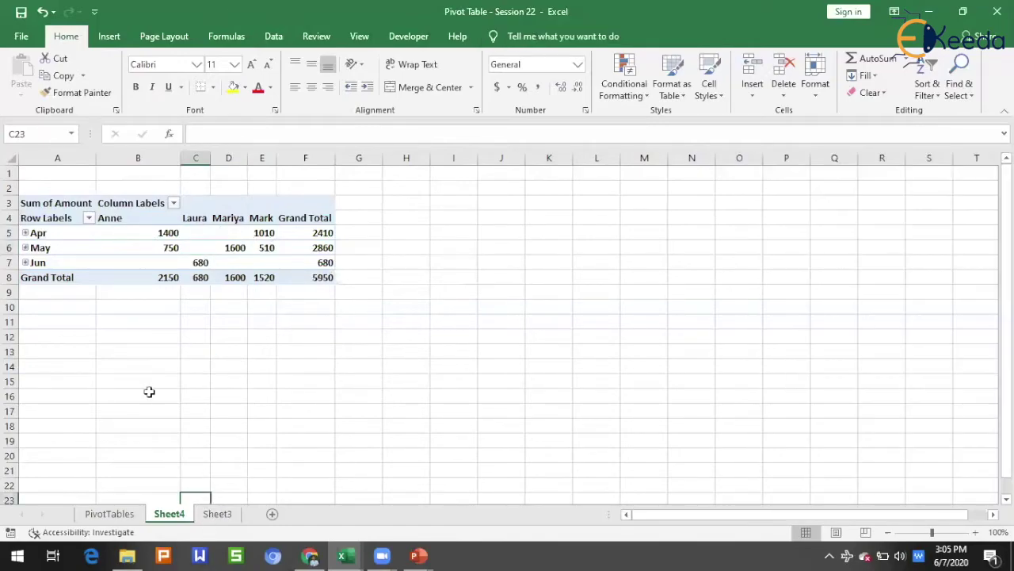
left_click(221, 514)
left_click(167, 514)
left_click(126, 246)
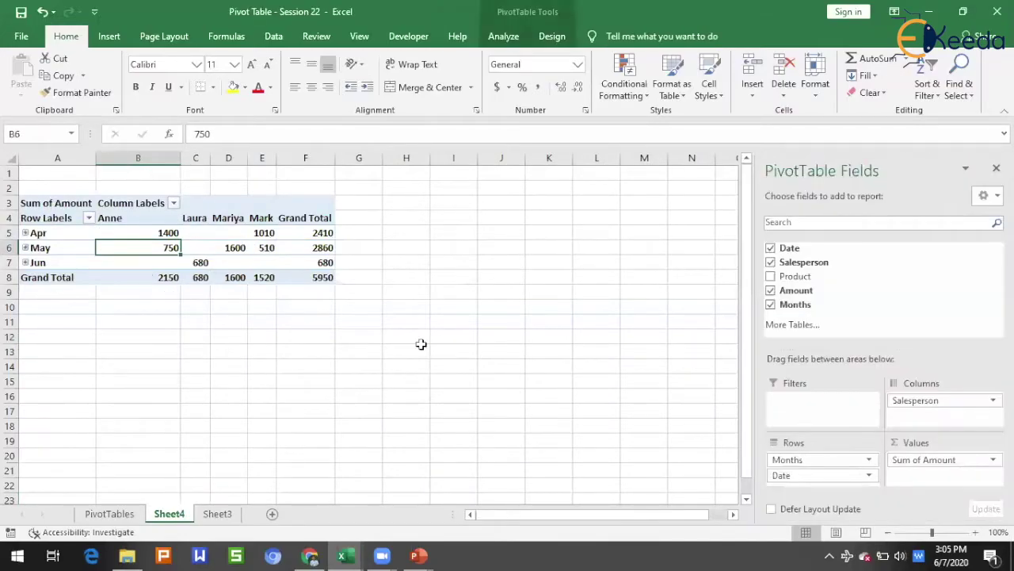
Add the Product field to the PivotTable and move it from the rows to the filters area.
left_click(779, 277)
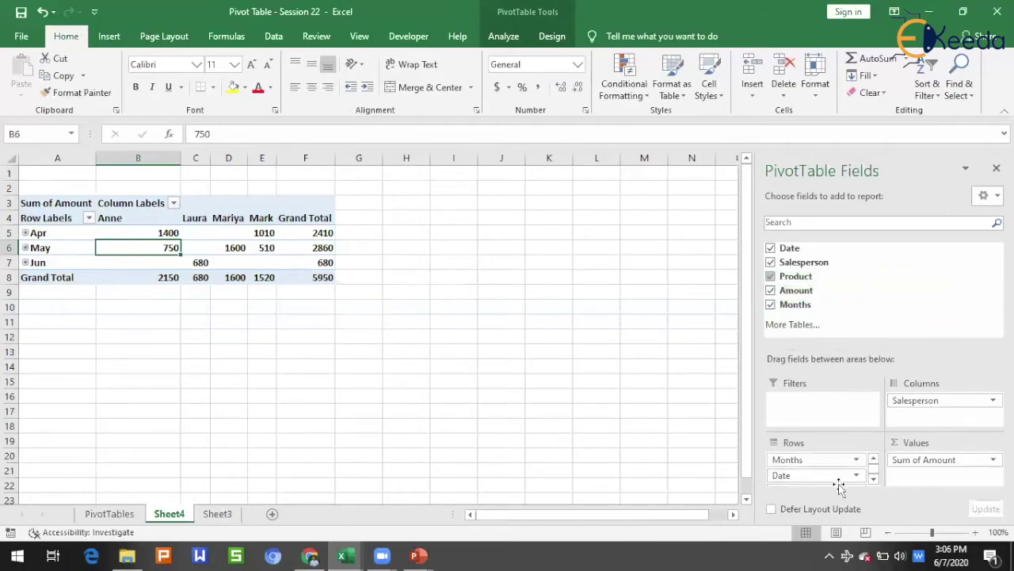
left_click(874, 480)
left_click_drag(790, 481, 816, 422)
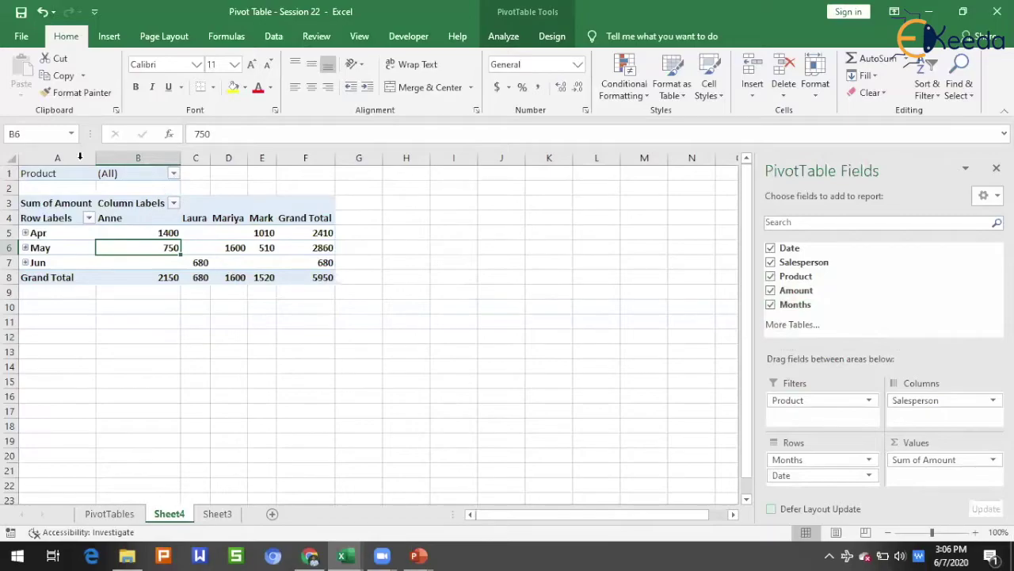
Filter the PivotTable by Product to show only Beer.
left_click(173, 174)
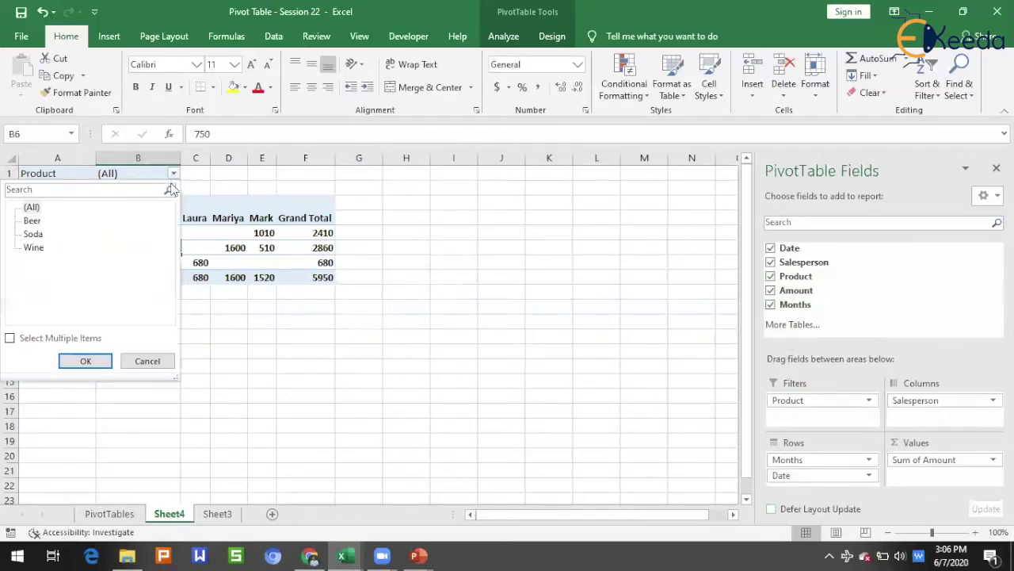
left_click(147, 362)
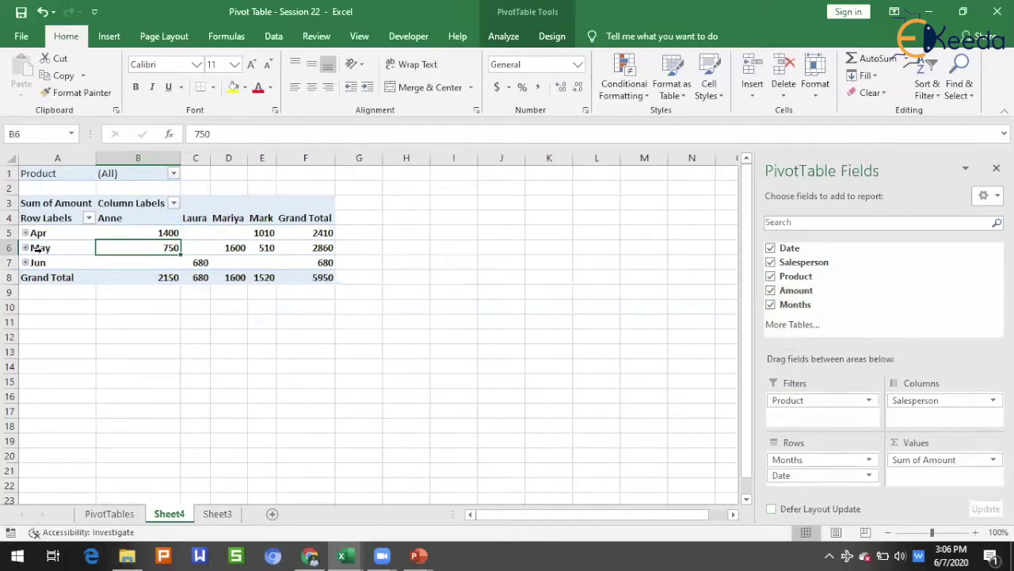
left_click(174, 173)
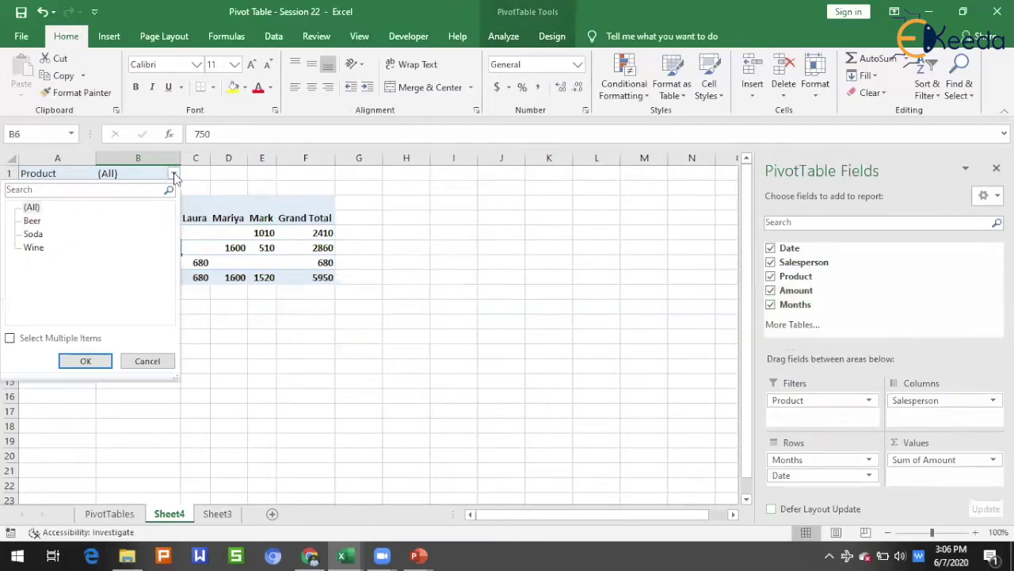
left_click(32, 222)
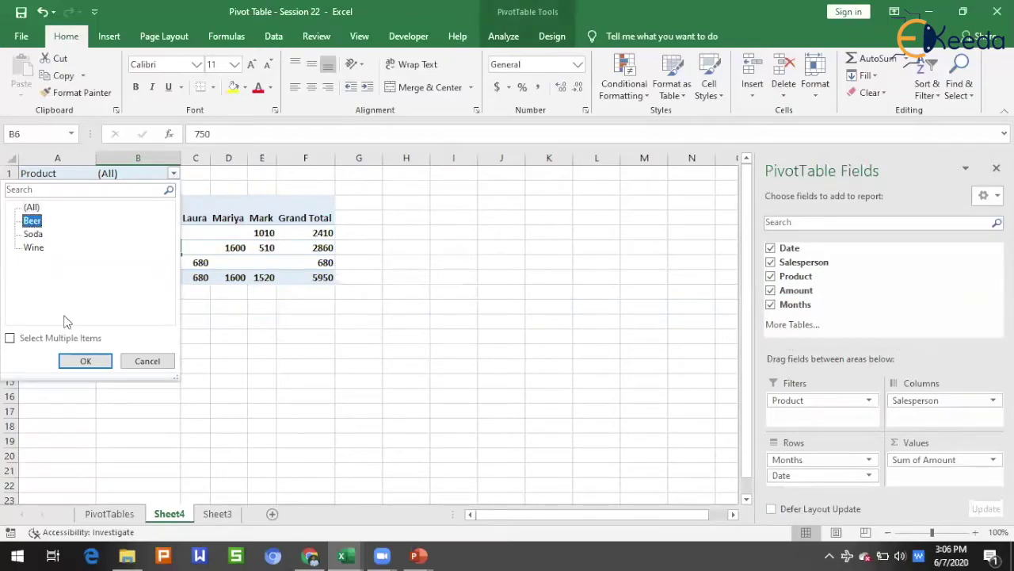
left_click(85, 361)
left_click(208, 379)
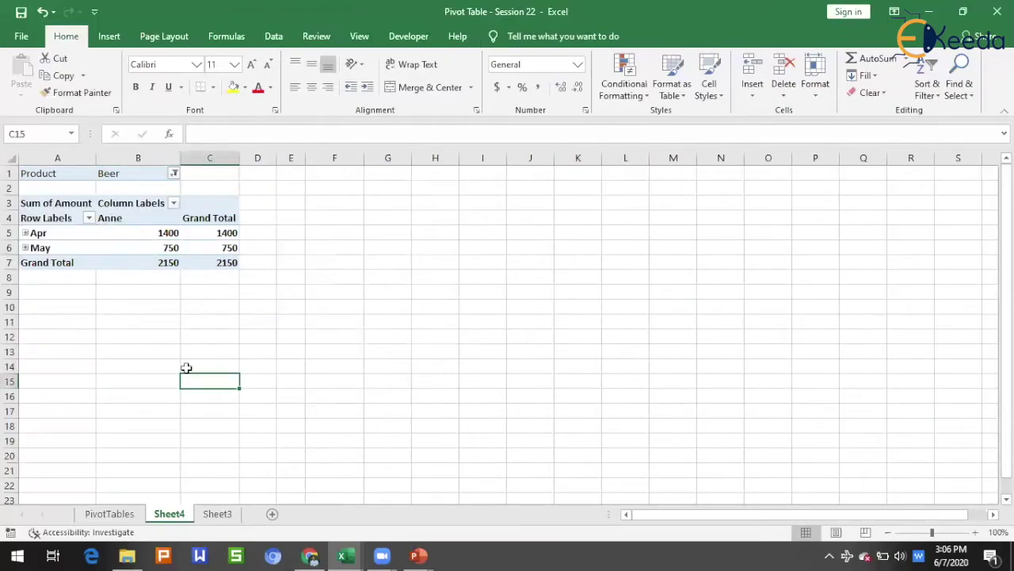
Review the product filter, the months and the salesperson shown in the Beer-filtered PivotTable.
left_click(123, 171)
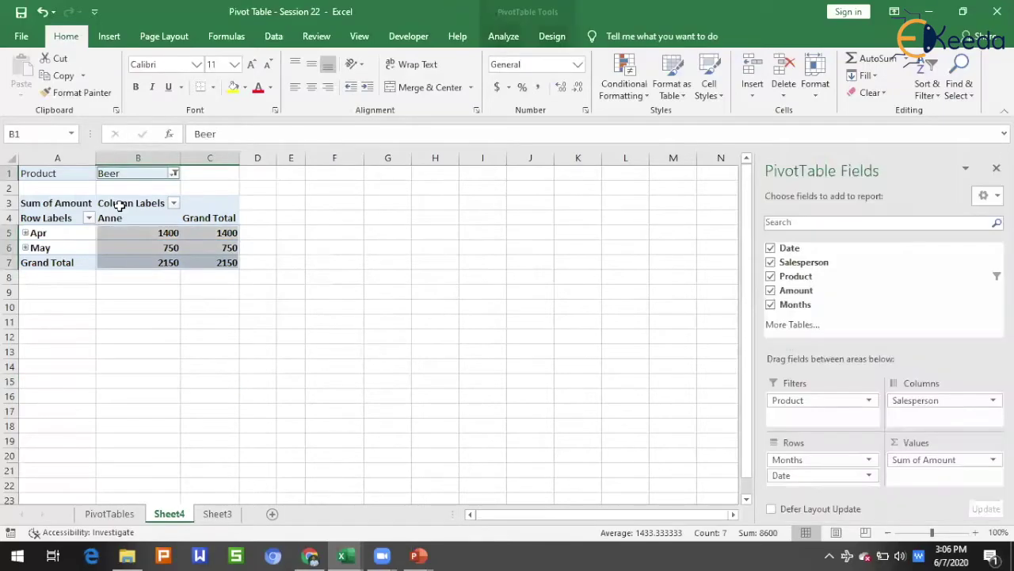
left_click(138, 333)
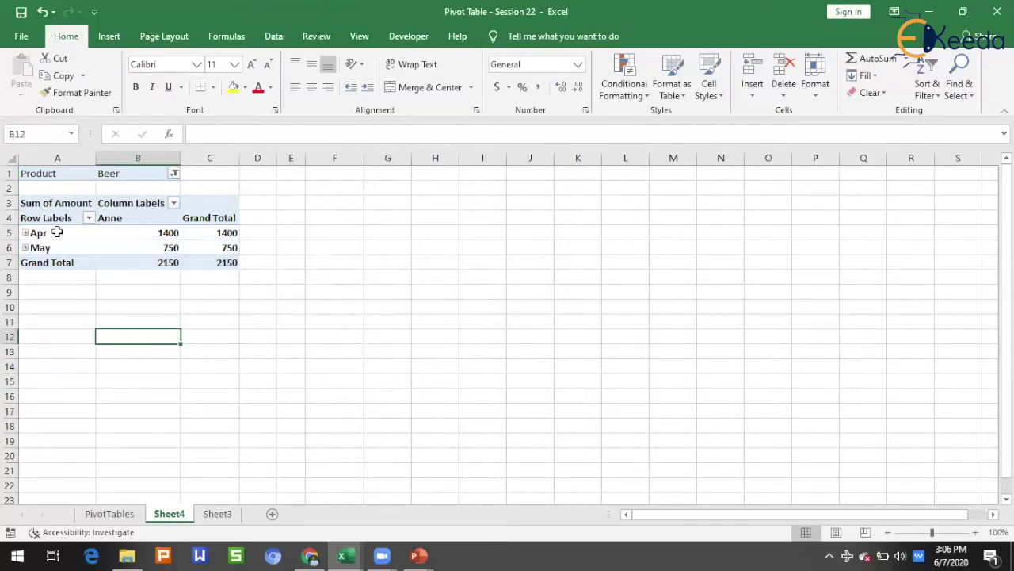
left_click(57, 233)
left_click(46, 247)
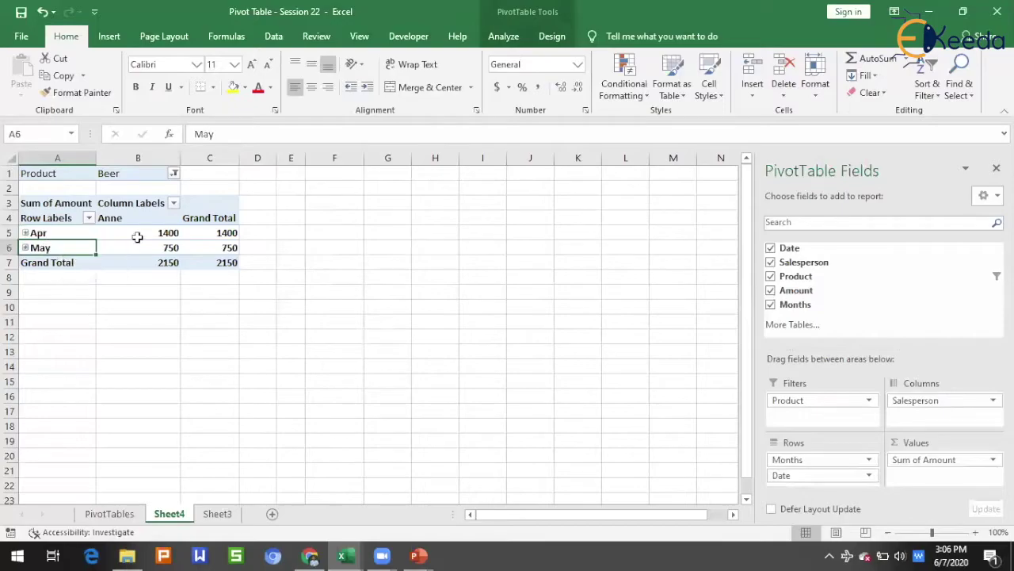
left_click(119, 218)
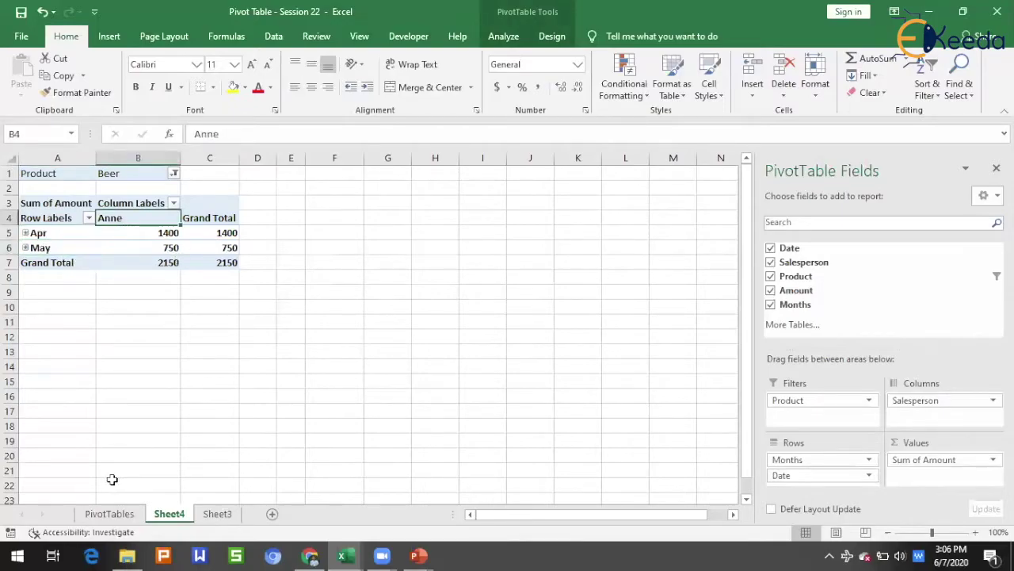
Turn on filtering for the sales table on Sheet3.
left_click(108, 513)
left_click(219, 513)
left_click(185, 322)
left_click(133, 189)
left_click(143, 173)
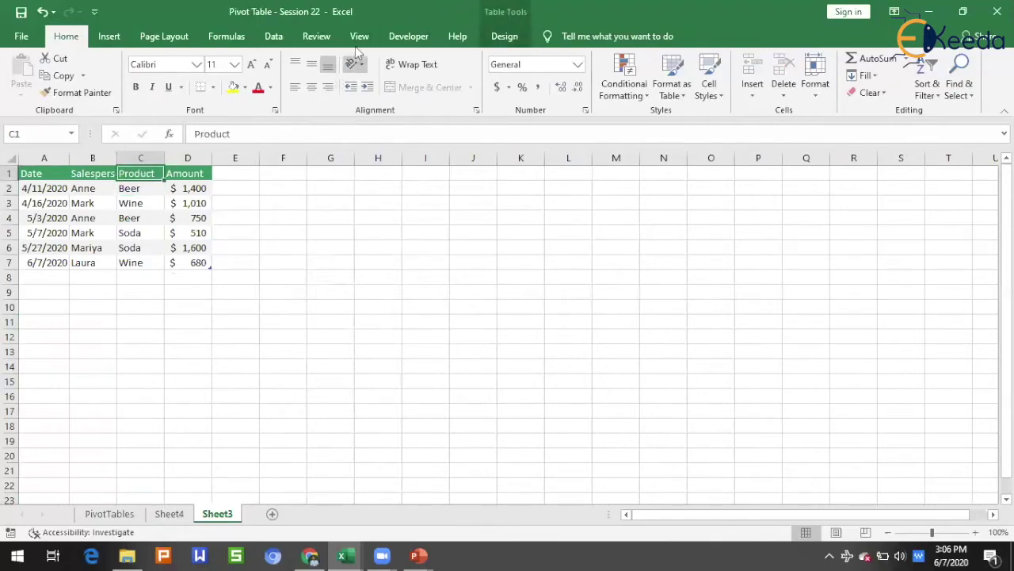
left_click(273, 35)
left_click(377, 76)
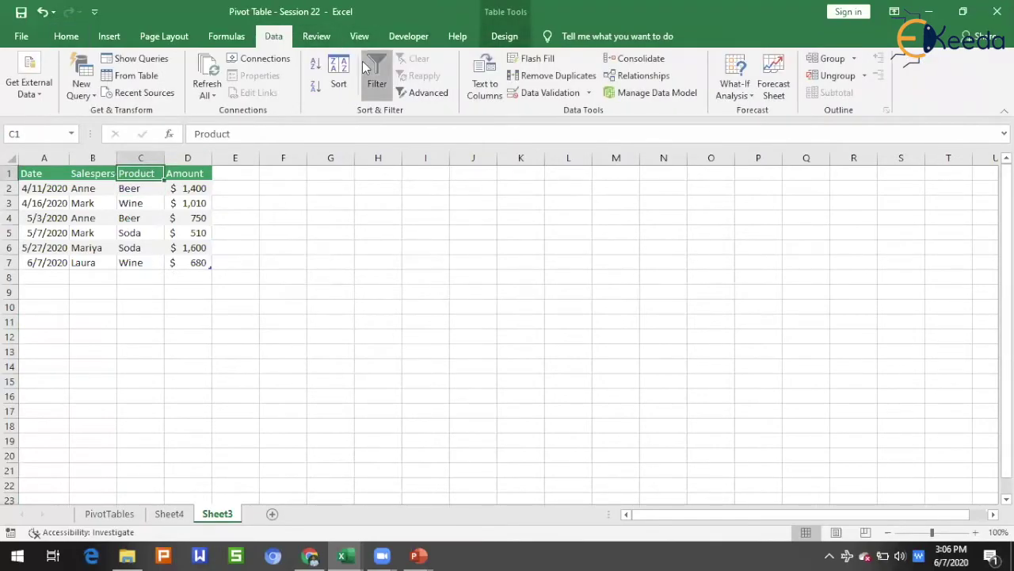
left_click(277, 349)
Filter the Sheet3 table's Product column to show only Beer.
left_click(157, 172)
left_click(65, 317)
left_click(60, 331)
left_click(103, 454)
left_click(326, 393)
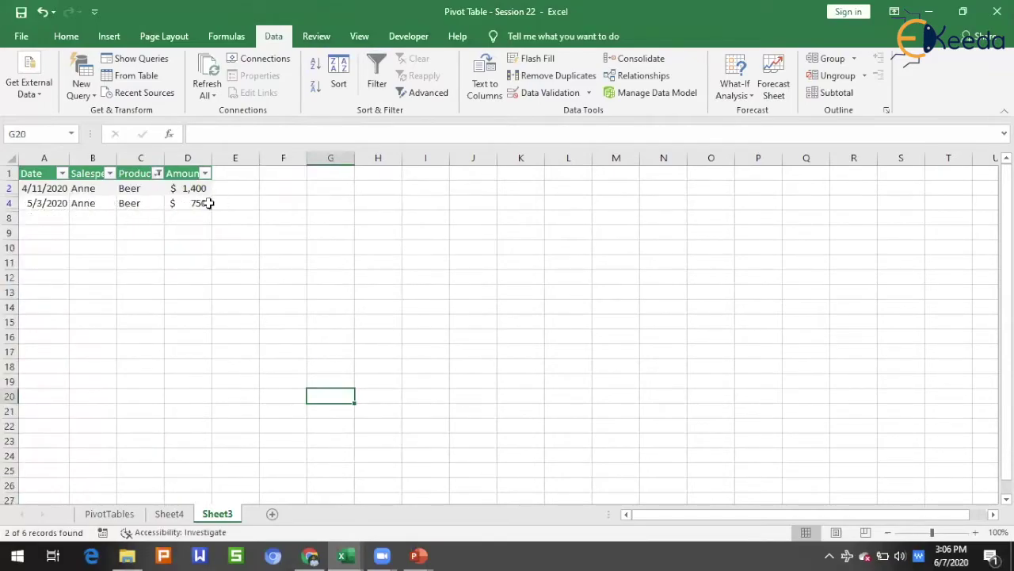
Compare the Beer dates, salesperson and amounts on Sheet3 with the months and grand total in the Sheet4 PivotTable.
left_click(61, 201)
left_click_drag(102, 190, 102, 203)
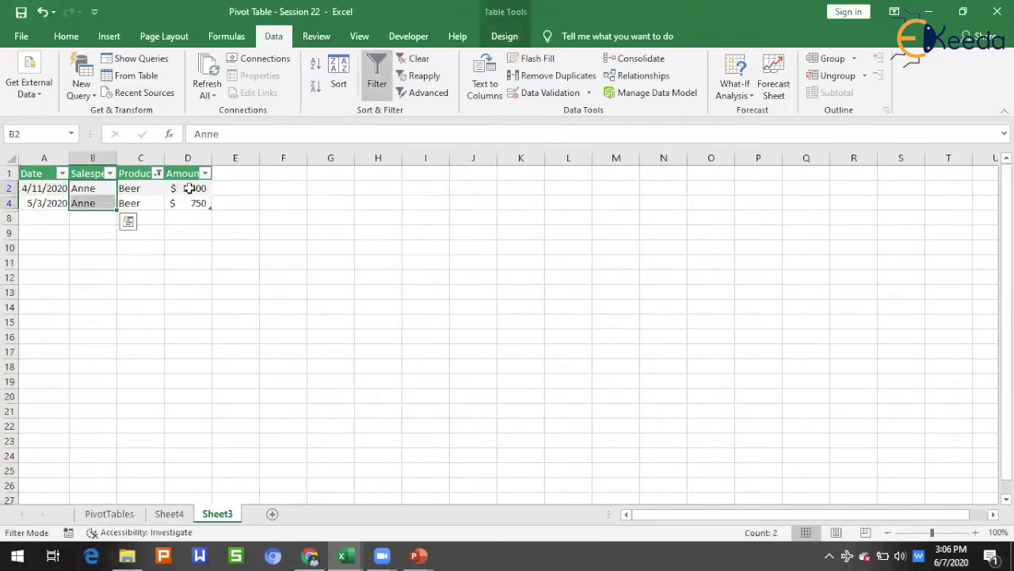
left_click(190, 202)
left_click(169, 514)
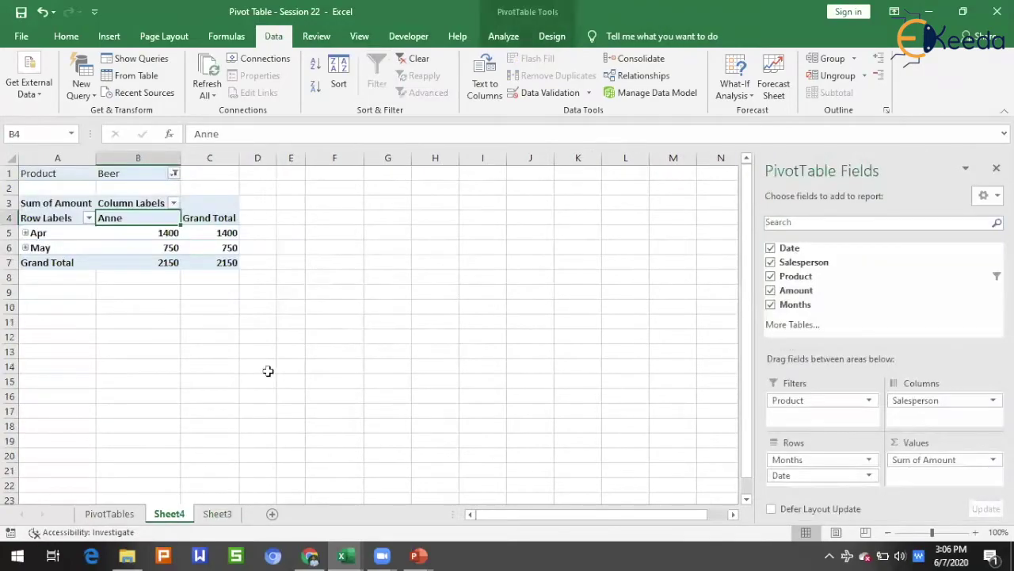
left_click(252, 367)
left_click_drag(162, 263, 210, 262)
left_click(270, 365)
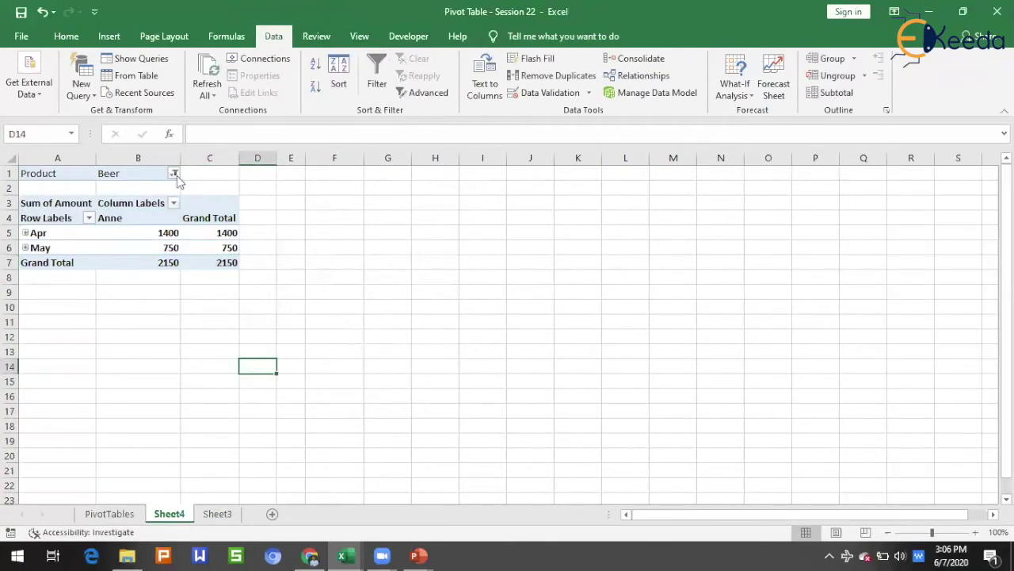
Change the PivotTable's Product filter to Soda.
left_click(173, 172)
left_click(36, 233)
left_click(84, 360)
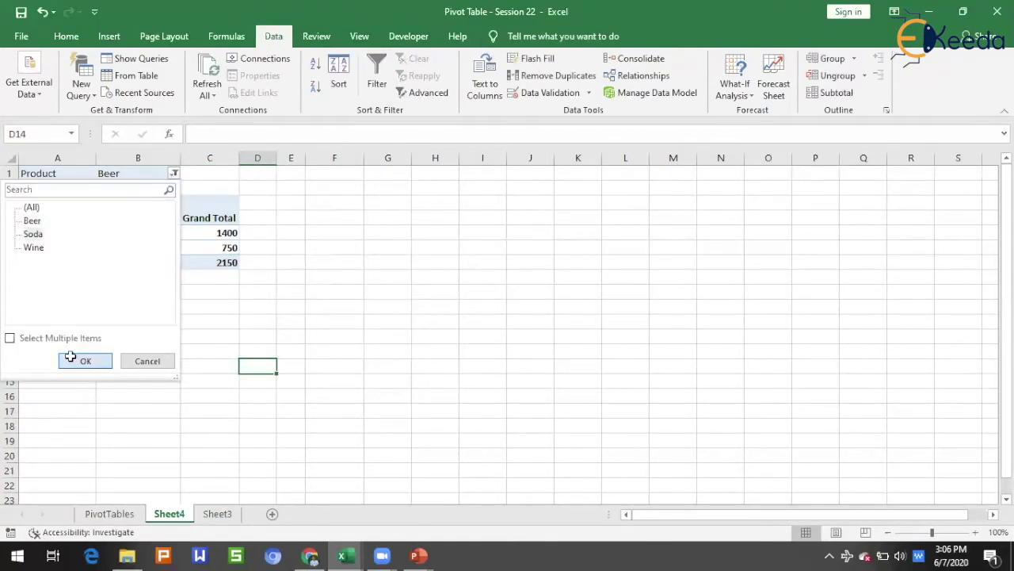
left_click(376, 383)
Change the PivotTable's Product filter to Wine.
left_click(173, 173)
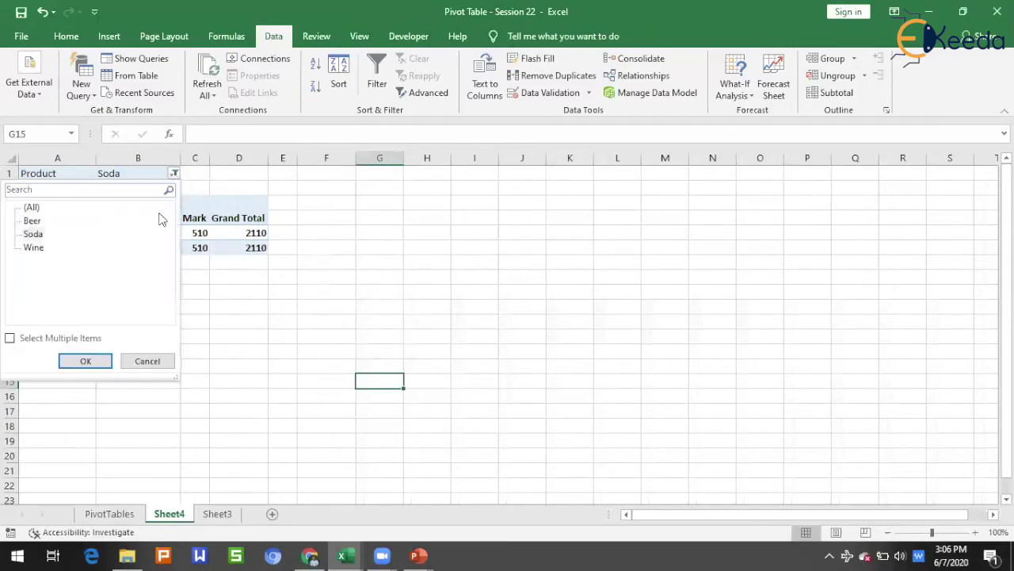
left_click(36, 248)
left_click(84, 360)
left_click(326, 365)
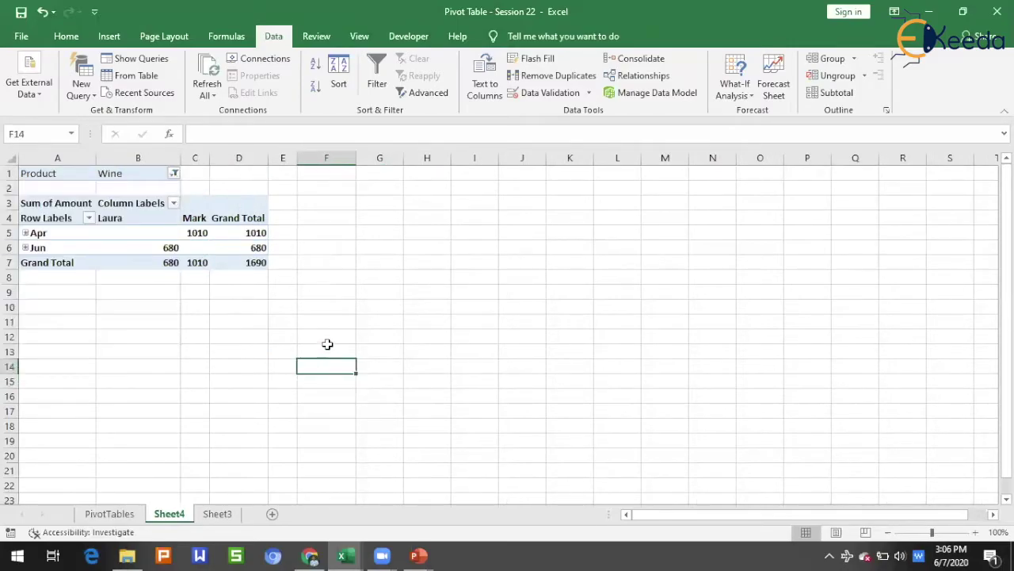
Reset the PivotTable's Product filter to (All).
left_click(173, 173)
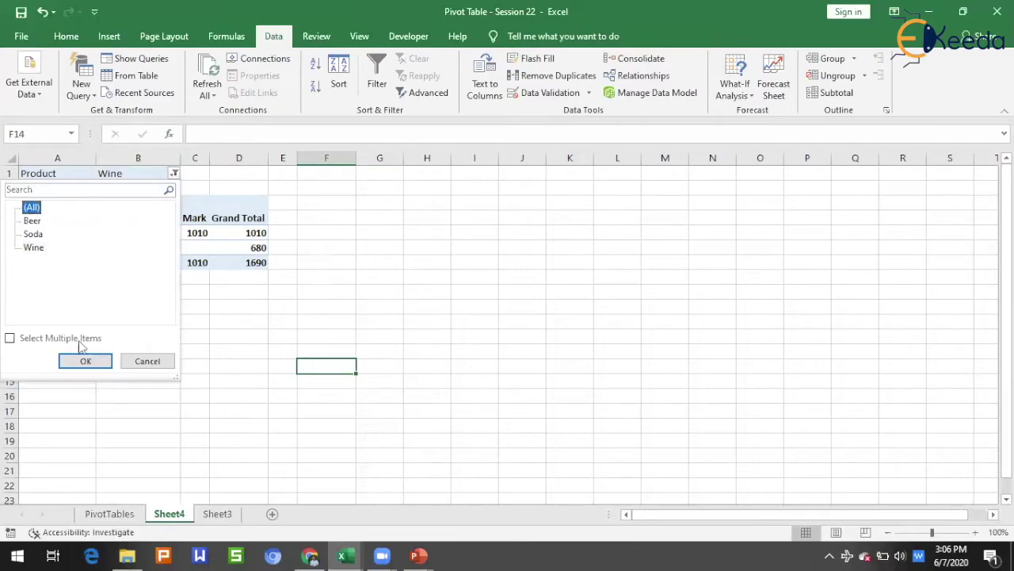
left_click(86, 362)
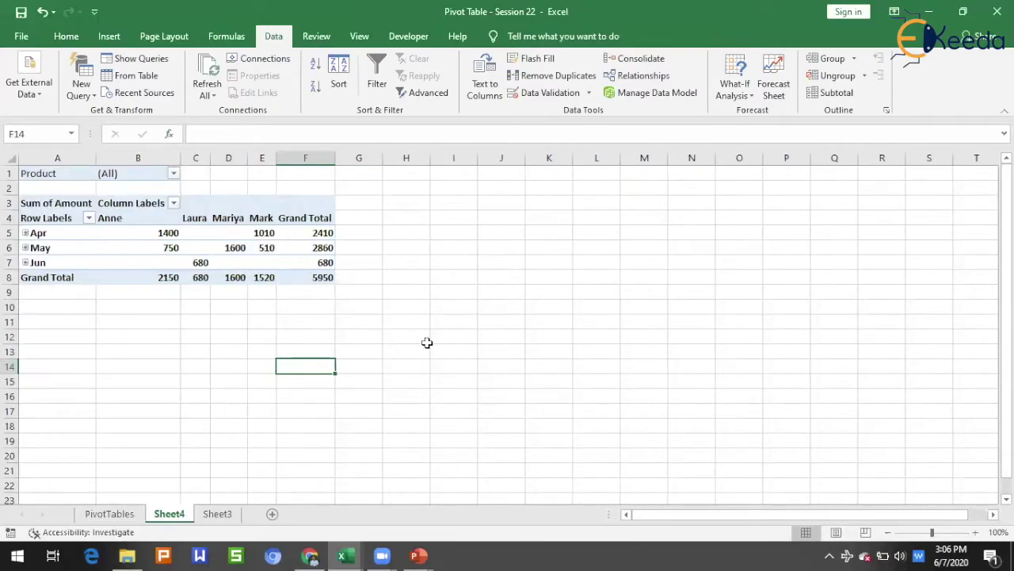
left_click(235, 247)
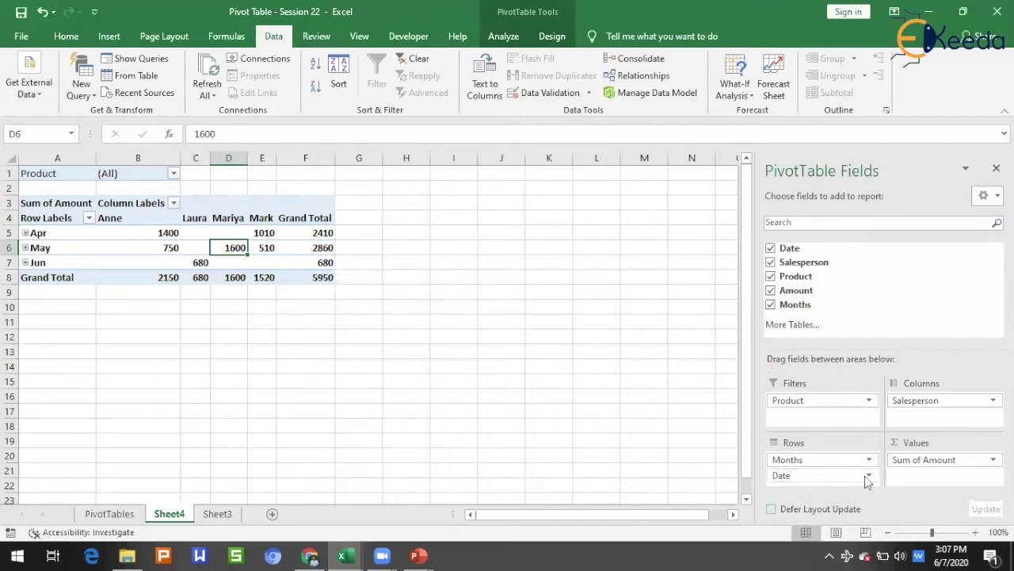
right_click(41, 219)
left_click(925, 459)
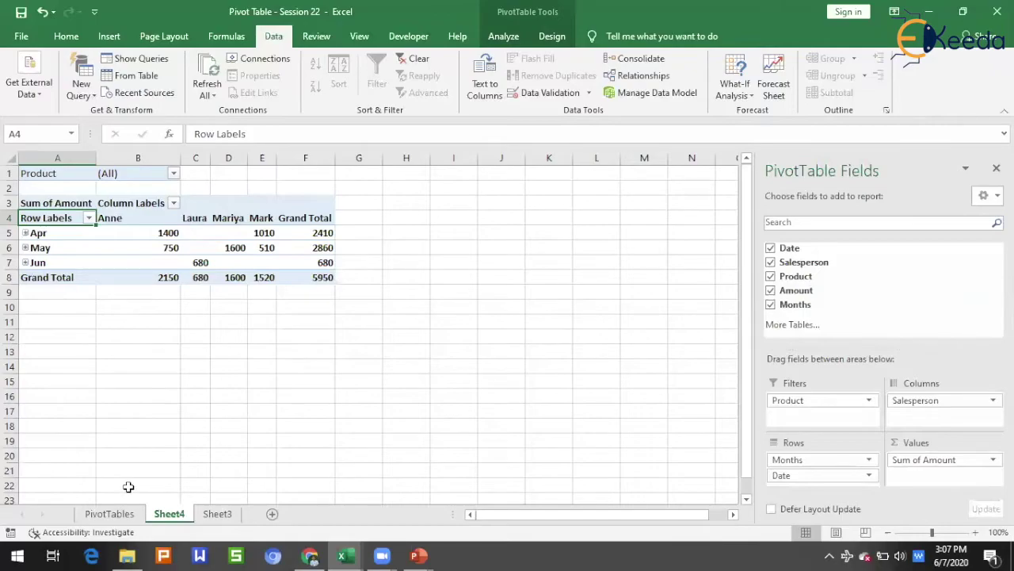
left_click(226, 425)
Turn off filtering on the Sheet3 sales table so that all its rows are shown.
left_click(111, 514)
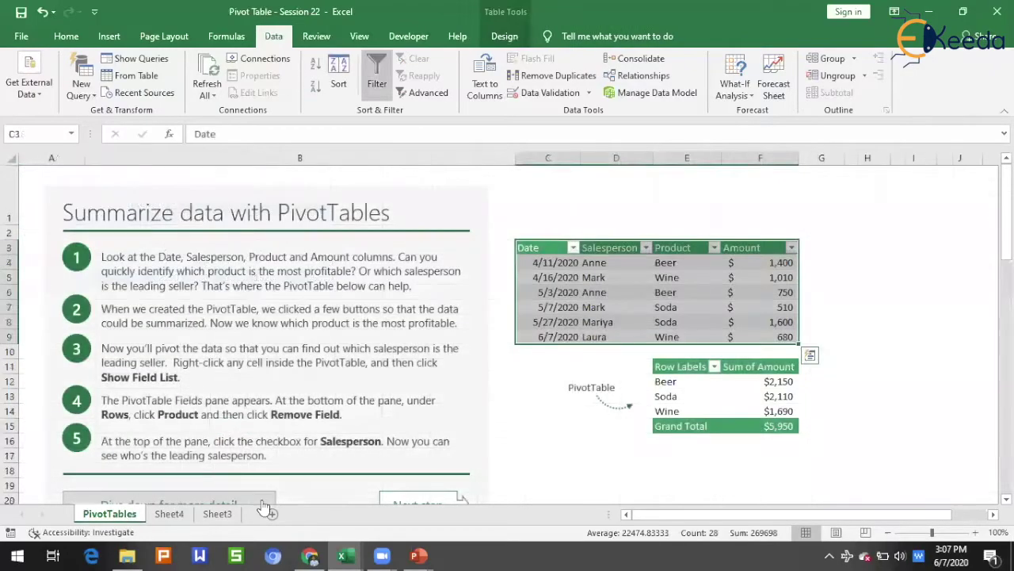
left_click(208, 513)
left_click(188, 306)
left_click(377, 77)
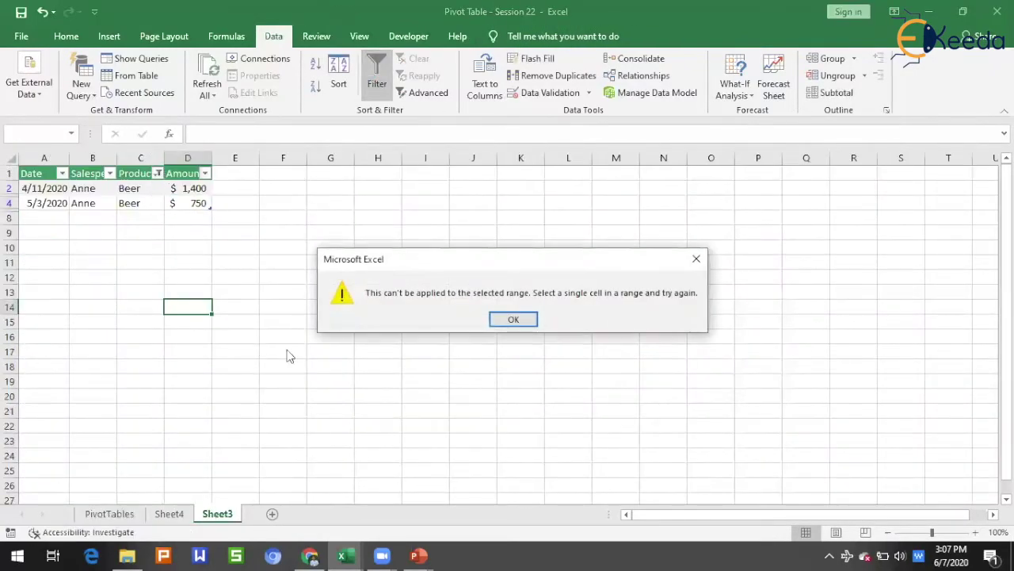
left_click(514, 319)
left_click_drag(130, 187, 131, 203)
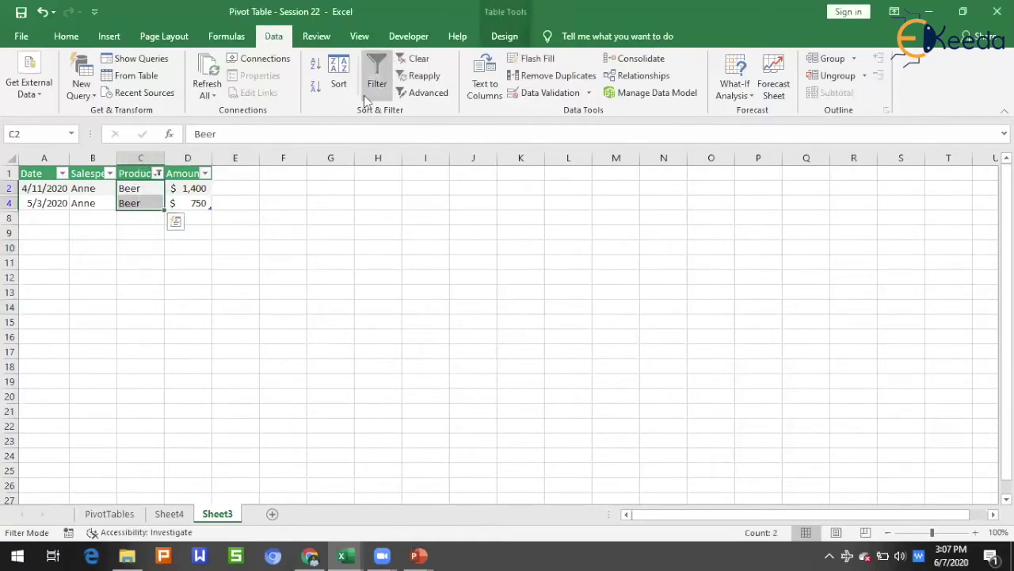
left_click(140, 278)
left_click(136, 173)
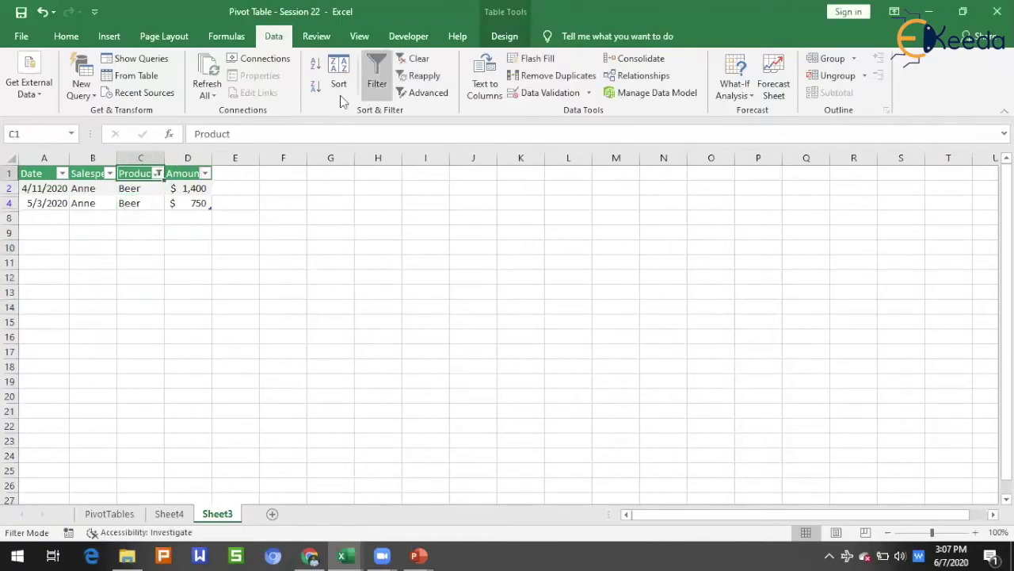
left_click(376, 78)
left_click(262, 405)
Set the amount of the 4/16/2020 Wine sale on Sheet3 to 1310.
left_click(185, 203)
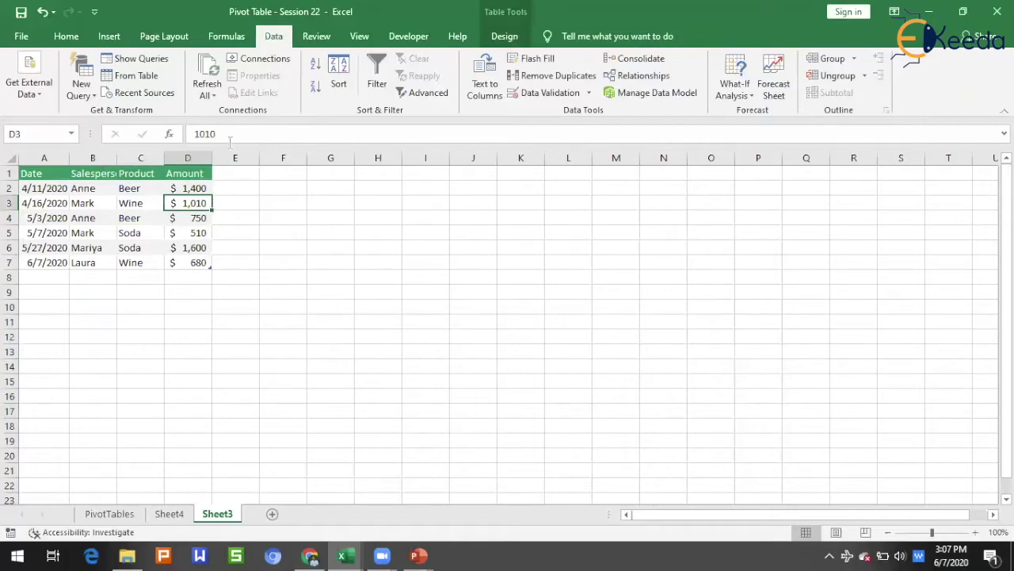
left_click(208, 134)
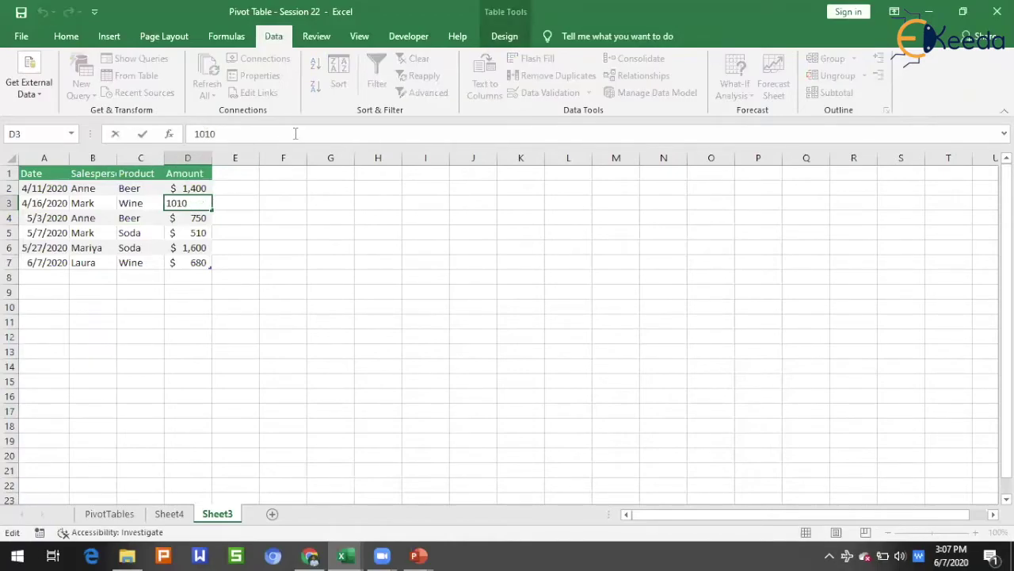
key("BackSpace")
type("3")
key("Return")
Compare the edited 4/16/2020 Wine amount on Sheet3 with the matching April amount in the Sheet4 PivotTable.
left_click(162, 511)
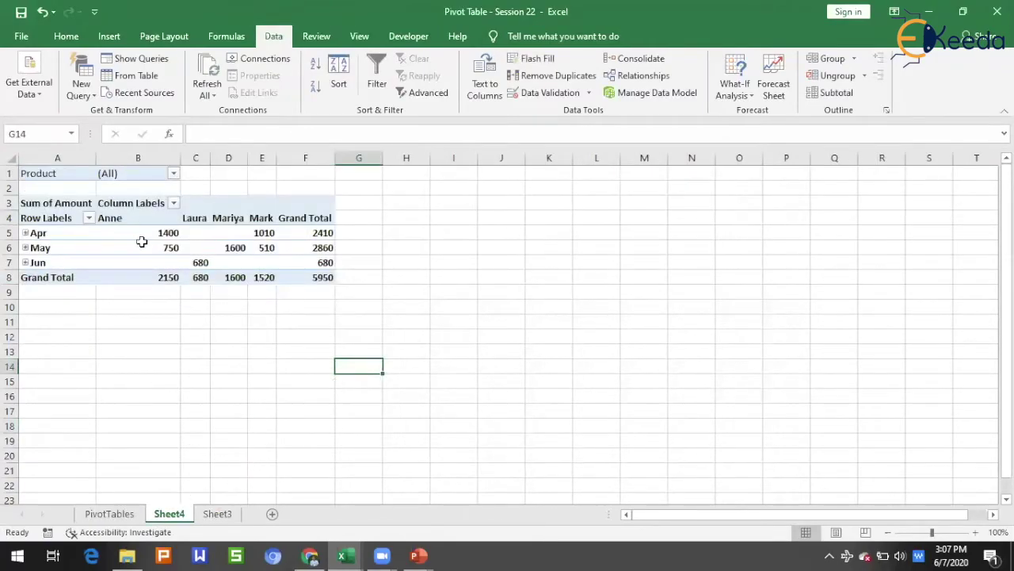
left_click(217, 514)
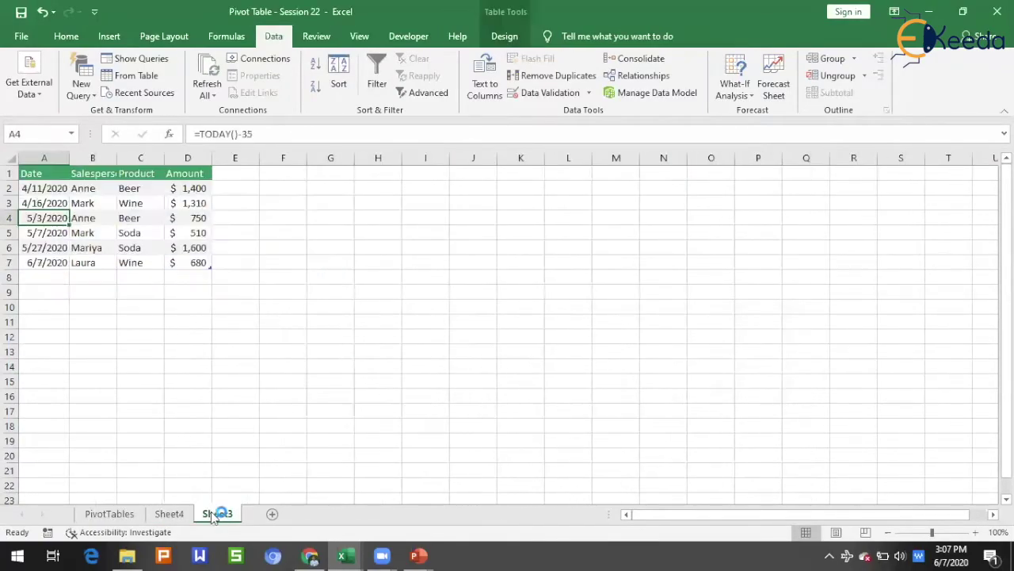
left_click(267, 277)
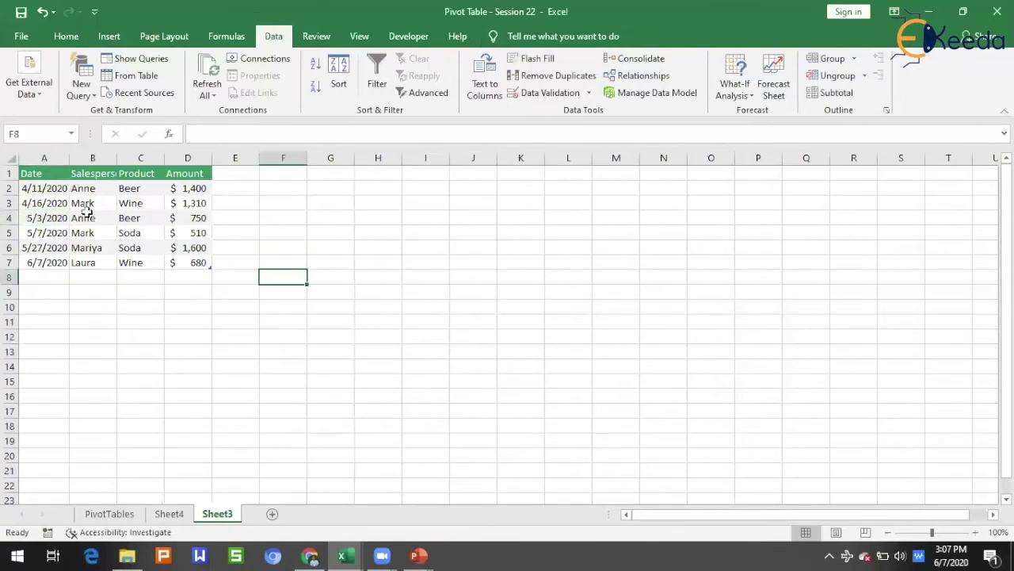
left_click(201, 200)
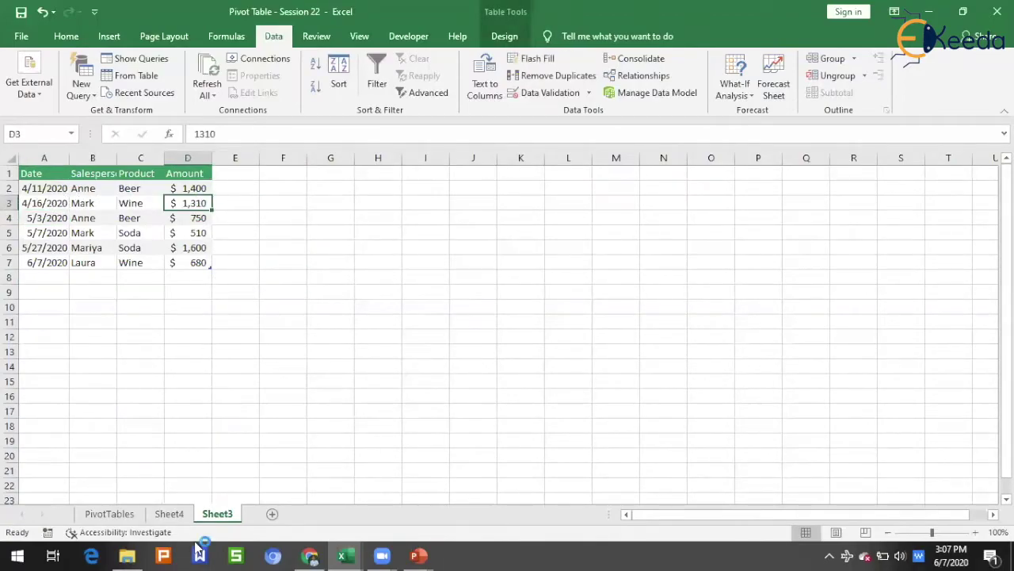
left_click(168, 513)
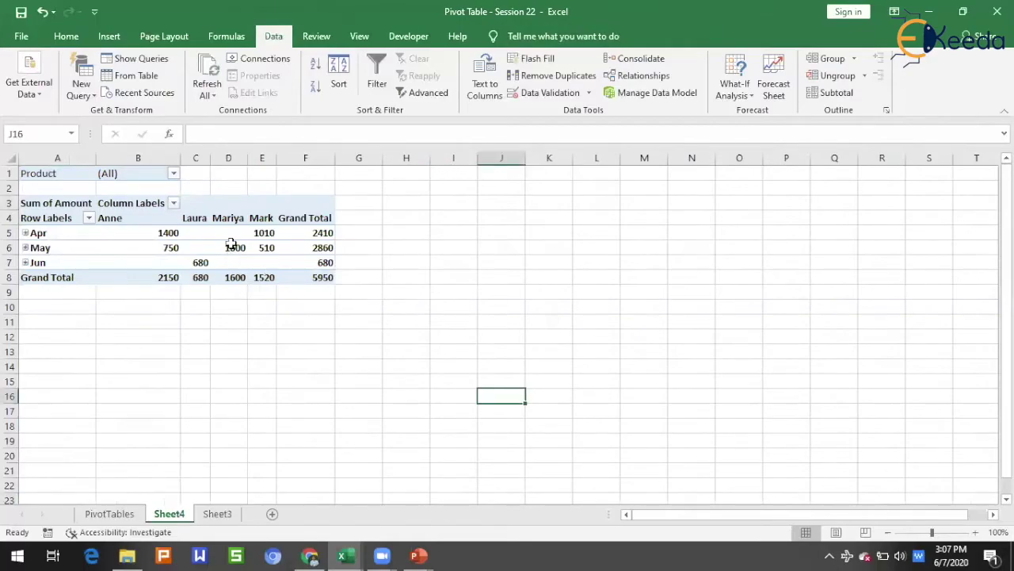
Refresh the Sheet4 PivotTable from its edited source data and check the April amount in cell E5.
left_click(265, 232)
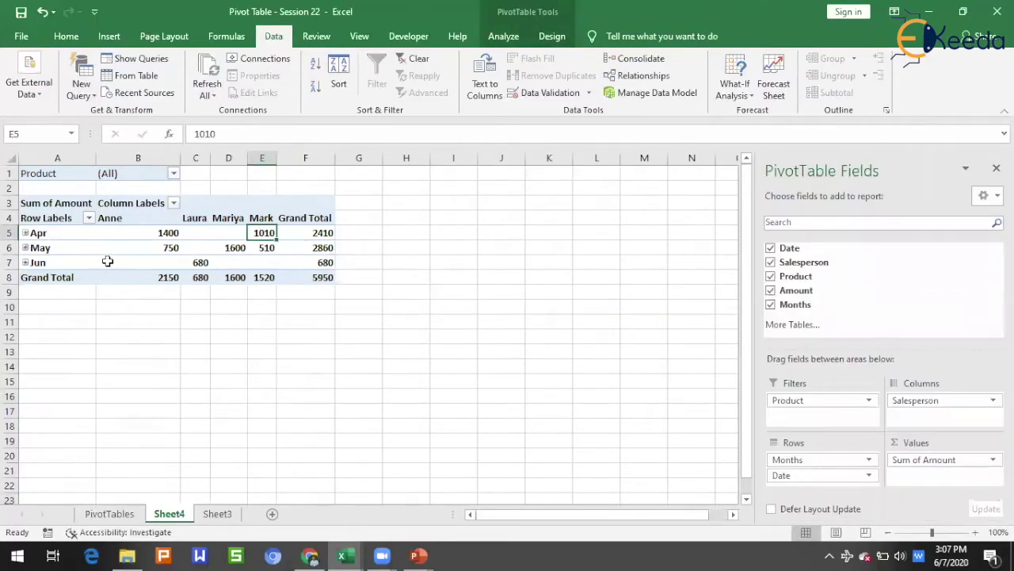
right_click(140, 230)
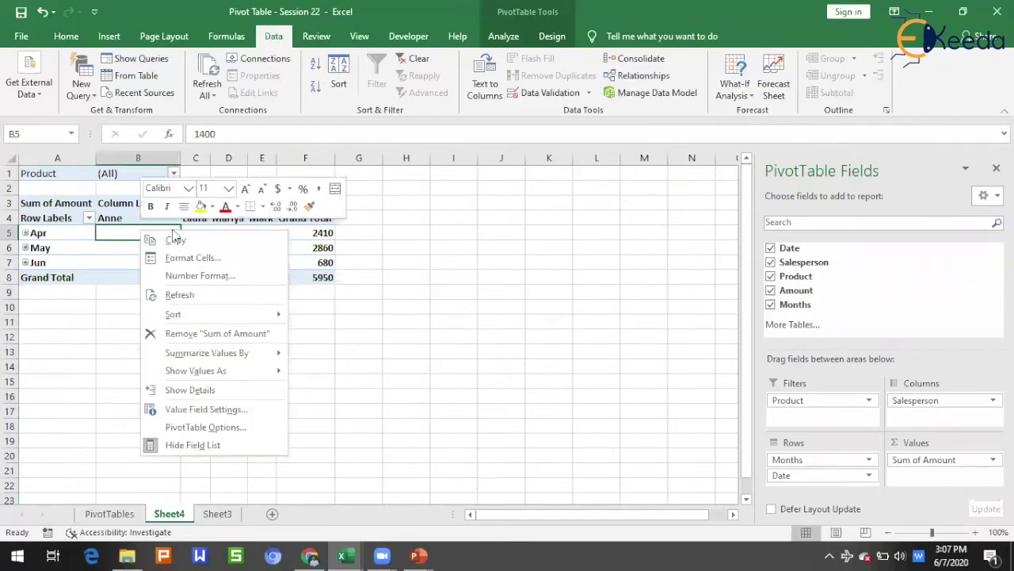
left_click(224, 297)
left_click(271, 236)
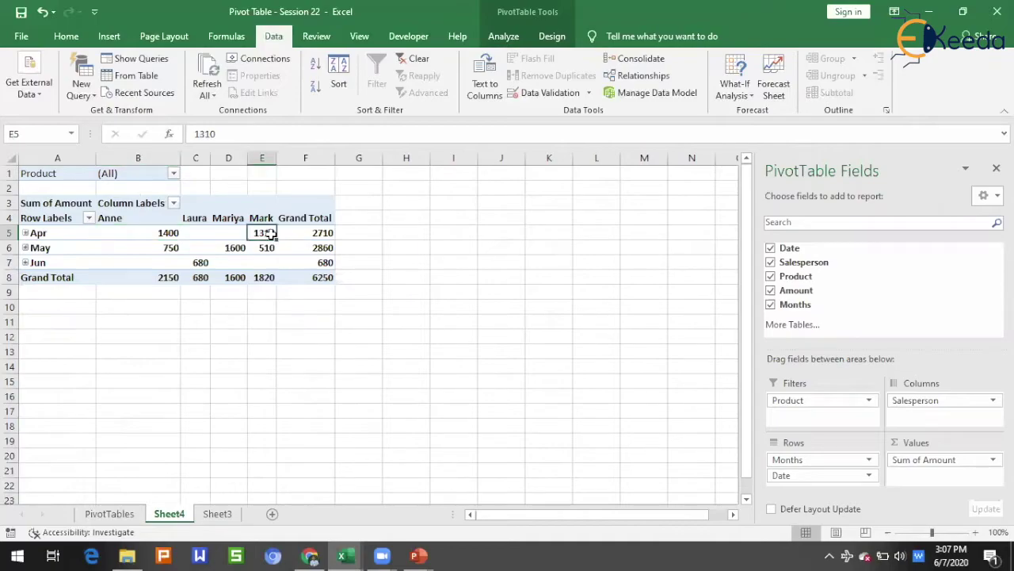
Examine the Summarize Values By and Show Values As settings of the Sum of Amount field without changing them.
right_click(141, 233)
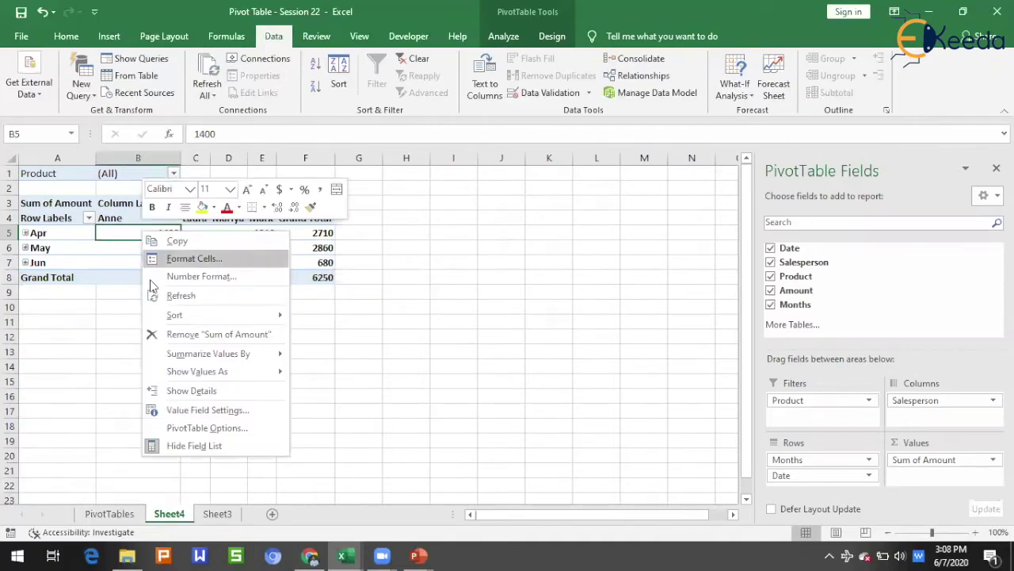
mouse_move(190, 316)
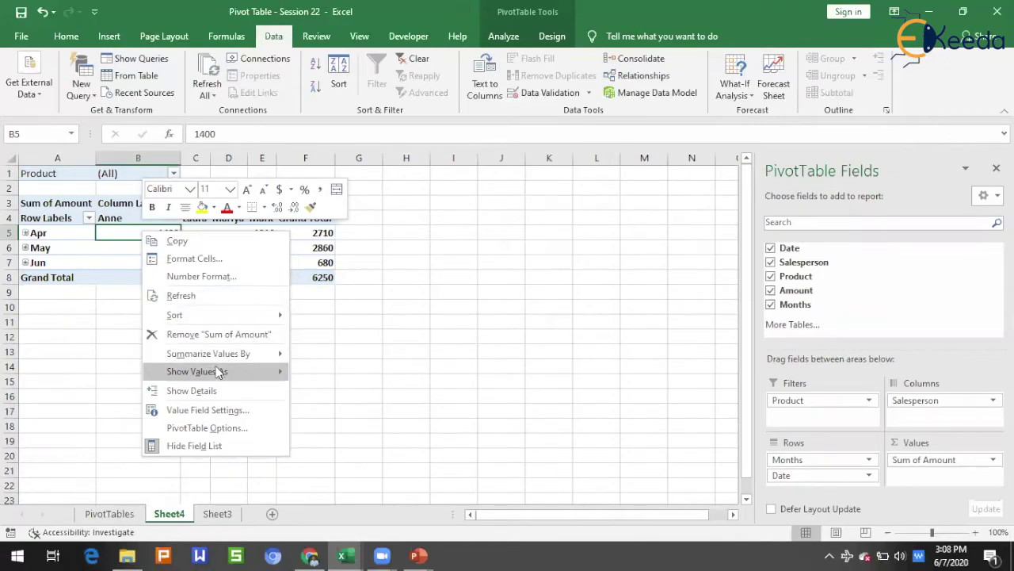
left_click(223, 415)
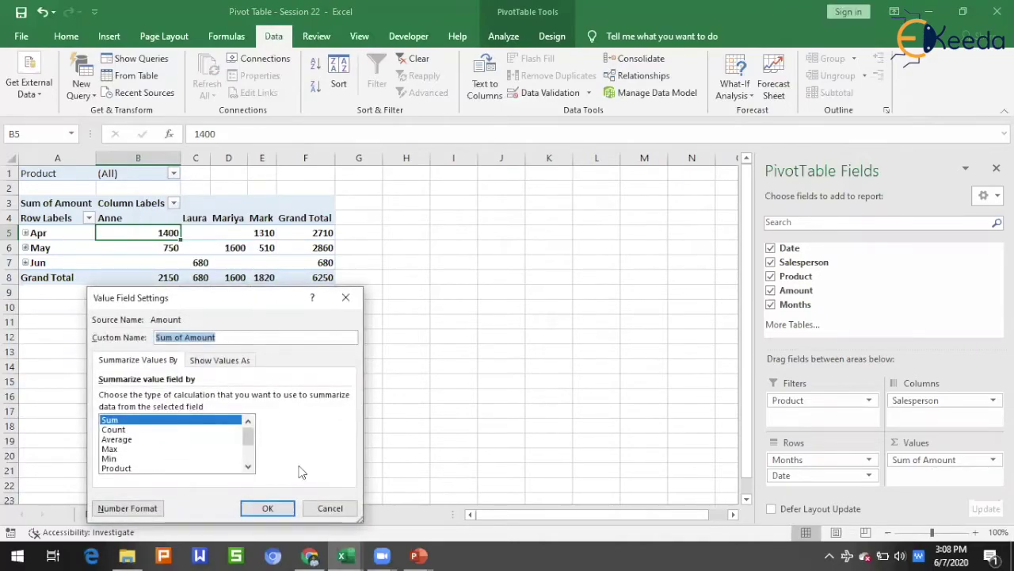
left_click(221, 361)
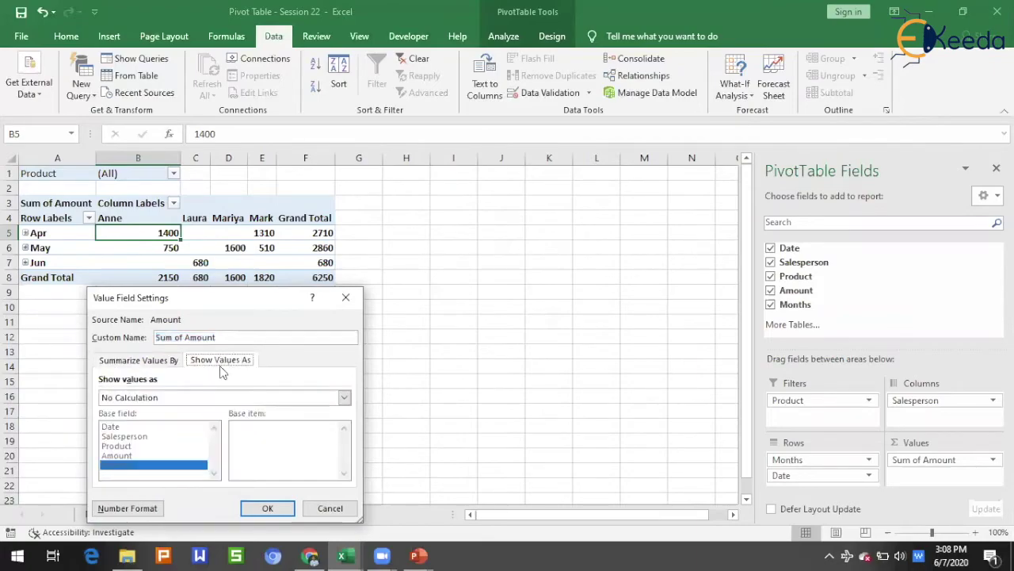
left_click(318, 509)
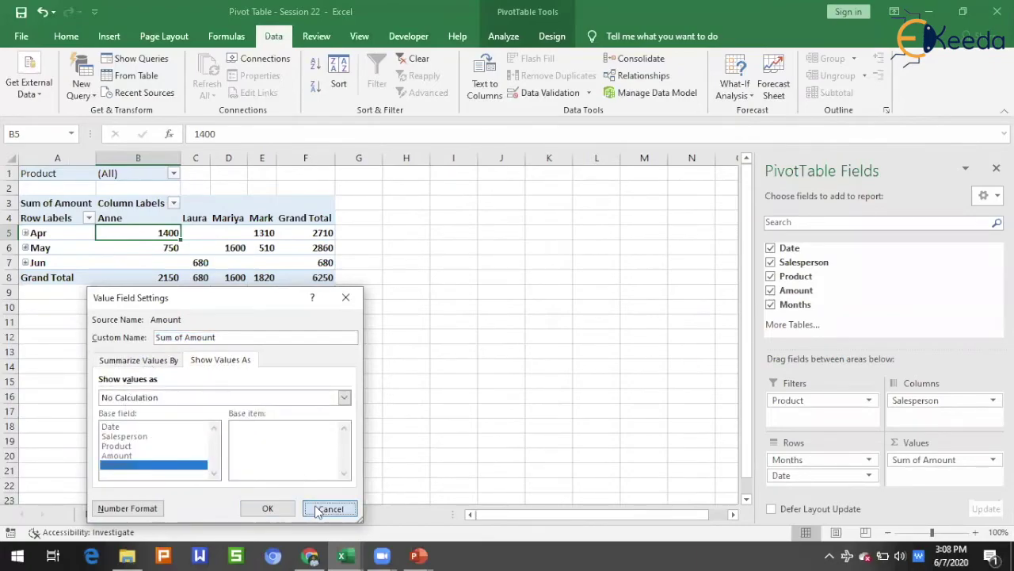
Review the PivotTable Options for layout, totals and filters, display, printing, data and alt text, then close them unchanged.
right_click(197, 238)
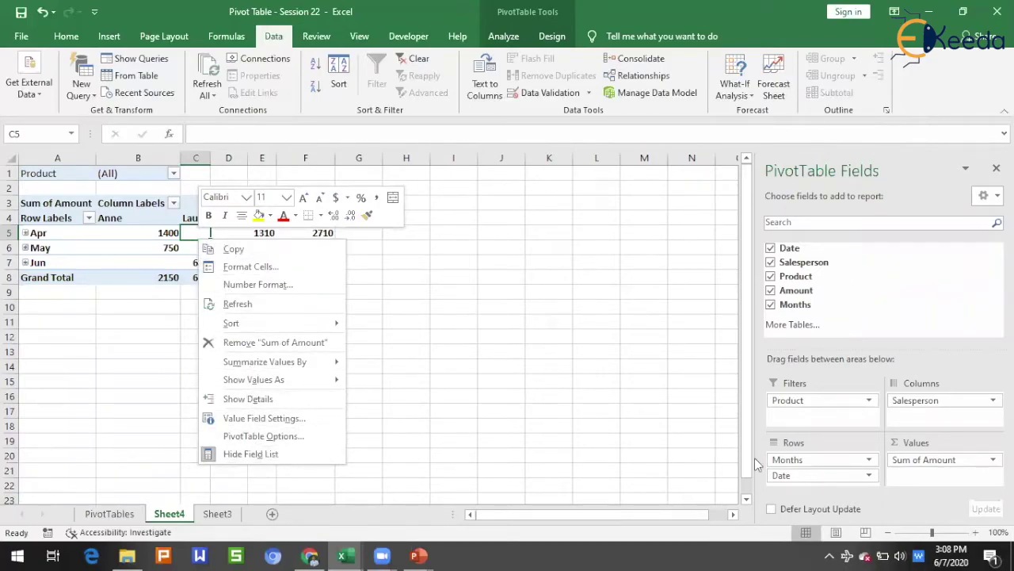
left_click(313, 442)
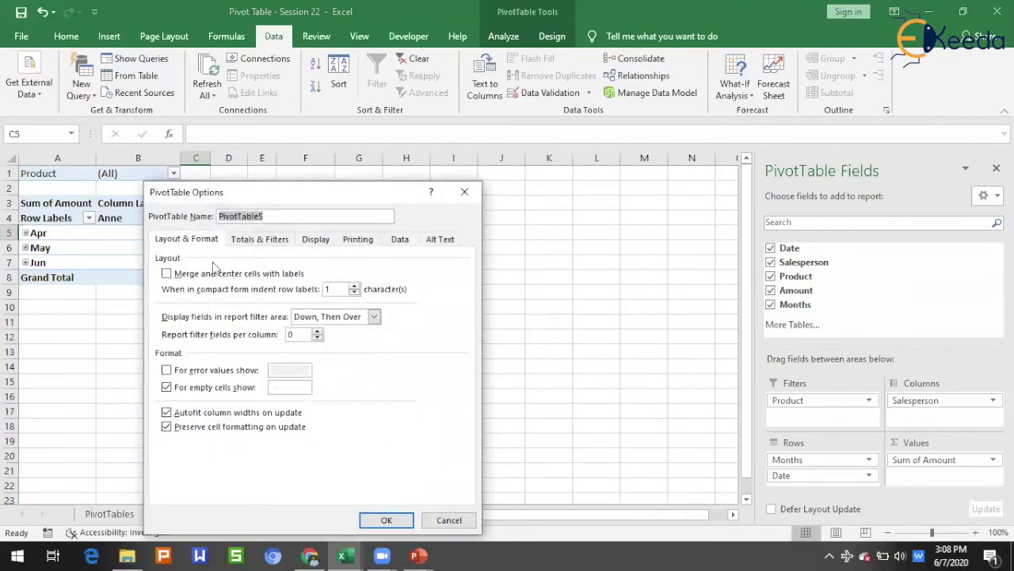
left_click(257, 243)
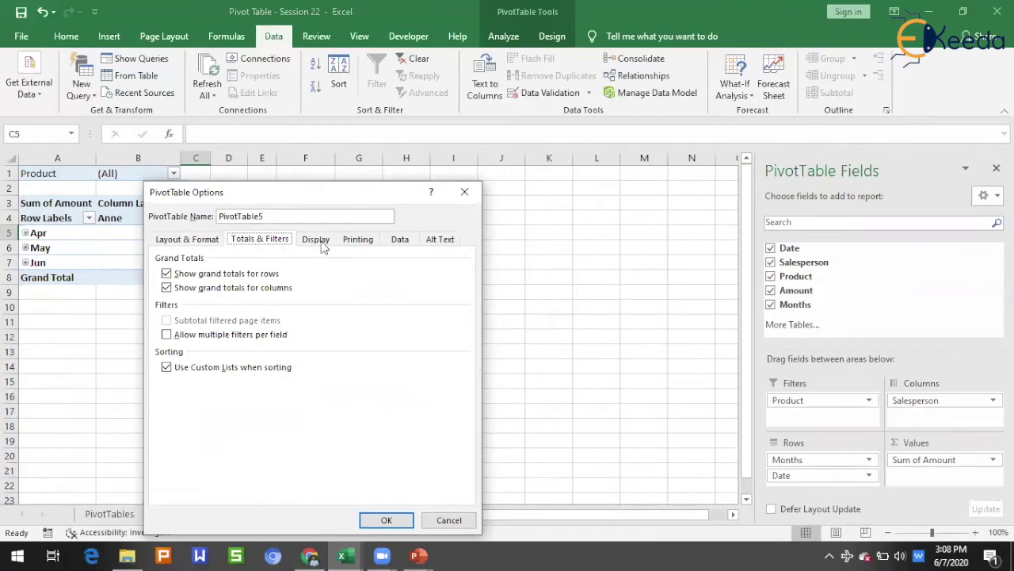
left_click(316, 240)
left_click(252, 240)
left_click(314, 243)
left_click(358, 246)
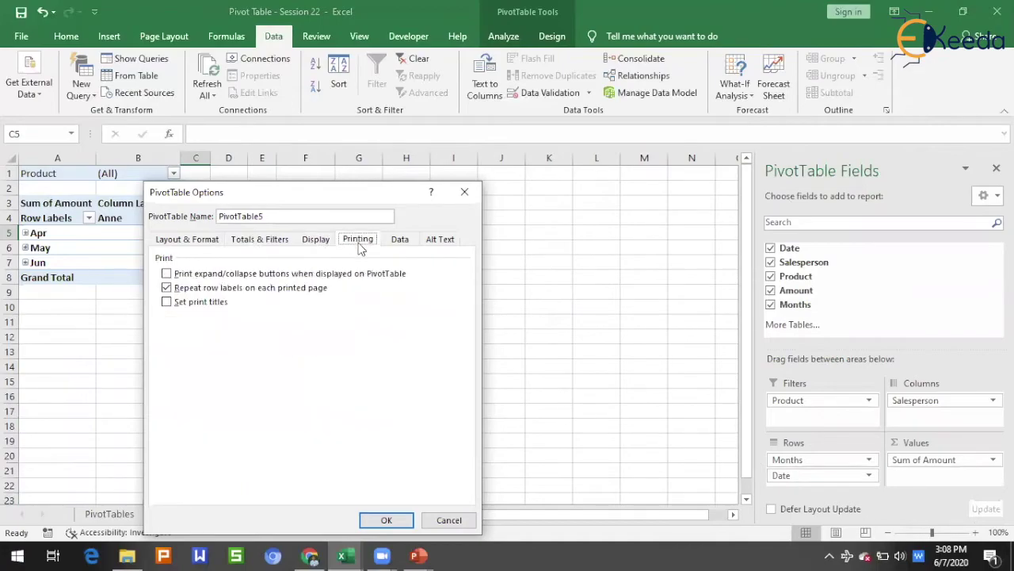
left_click(402, 240)
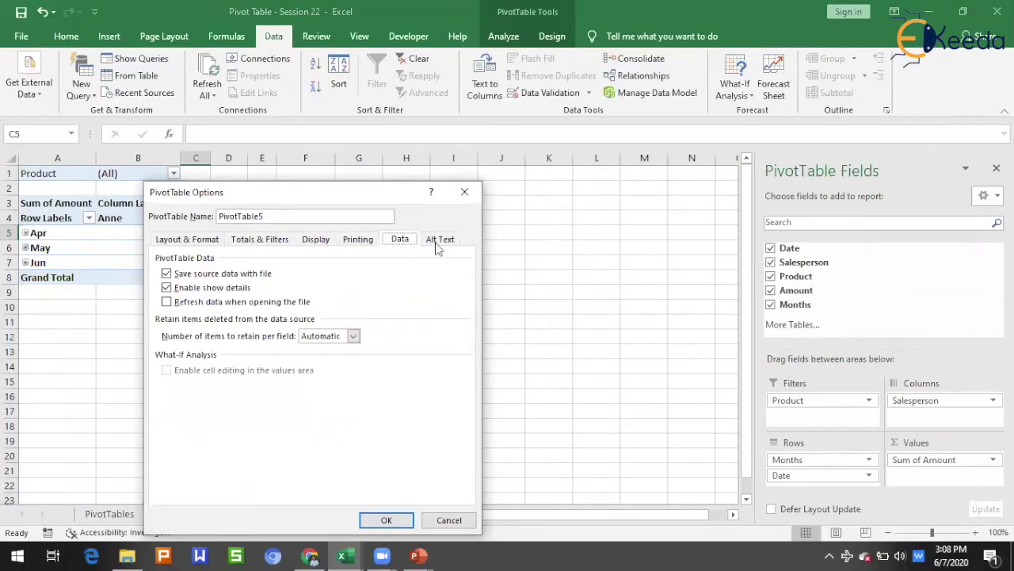
left_click(438, 240)
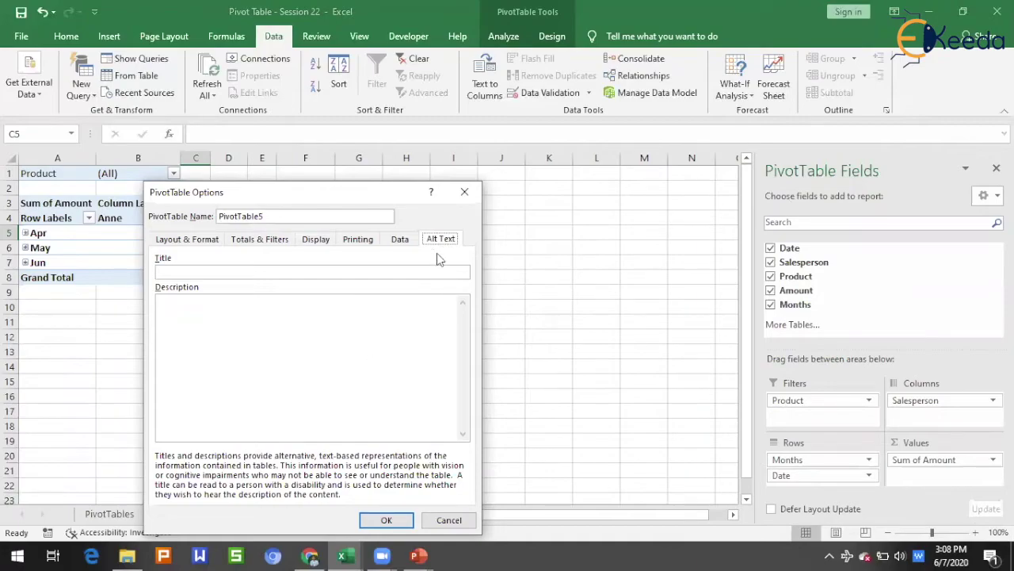
left_click(465, 192)
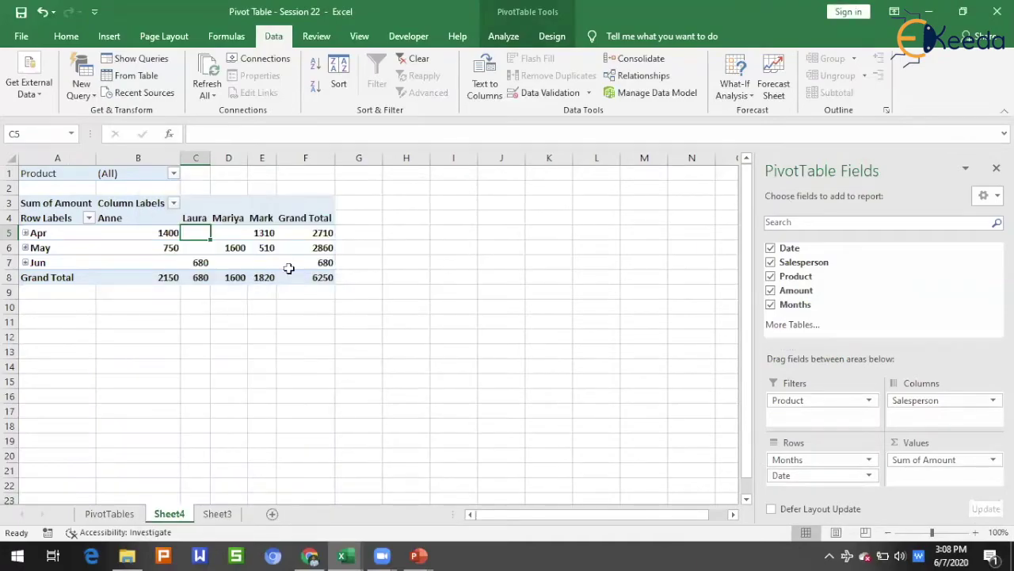
Open the workbook PivotTable tutorial - Session 22 from File Explorer and look over its sheet 20.
mouse_move(284, 263)
left_click(127, 555)
left_click(199, 176)
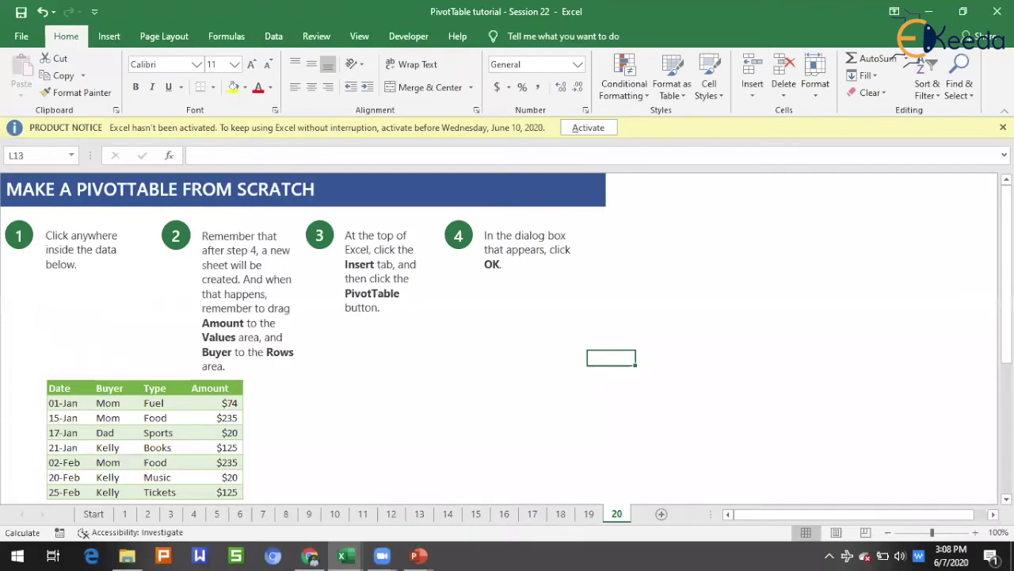
left_click(895, 306)
scroll(369, 420, "down", 3)
scroll(369, 421, "up", 3)
Go to sheet 1 of the tutorial workbook and examine its source data and simple PivotTable by buyer.
right_click(27, 515)
left_click_drag(208, 467, 208, 448)
left_click(18, 325)
left_click(122, 521)
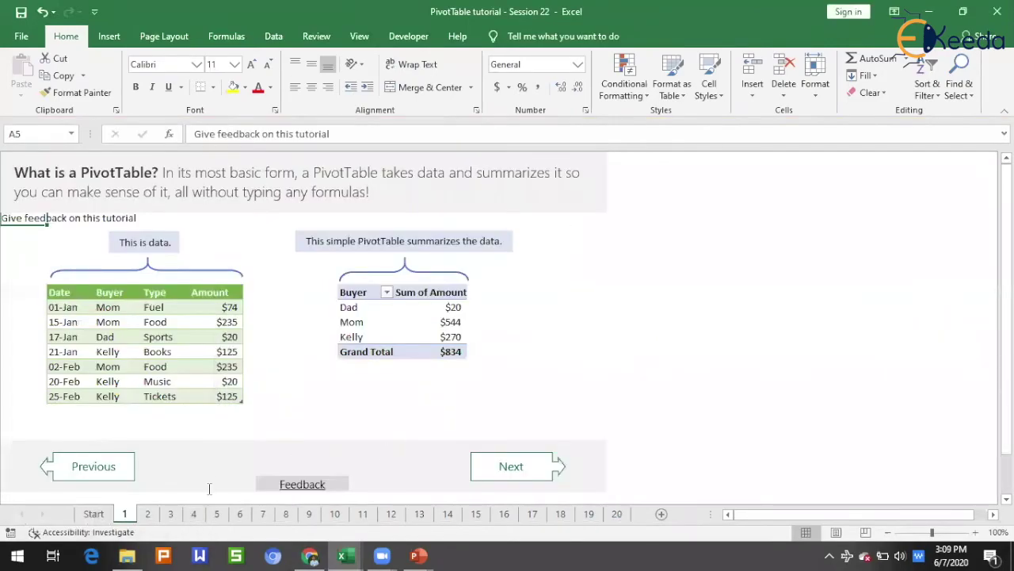
left_click(94, 513)
left_click(127, 514)
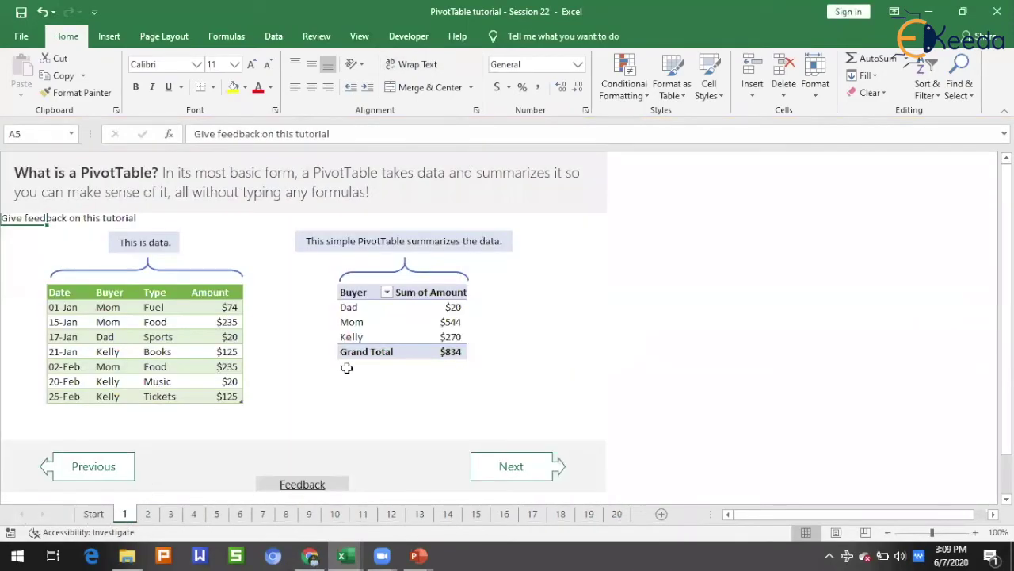
left_click(750, 397)
scroll(431, 346, "down", 1)
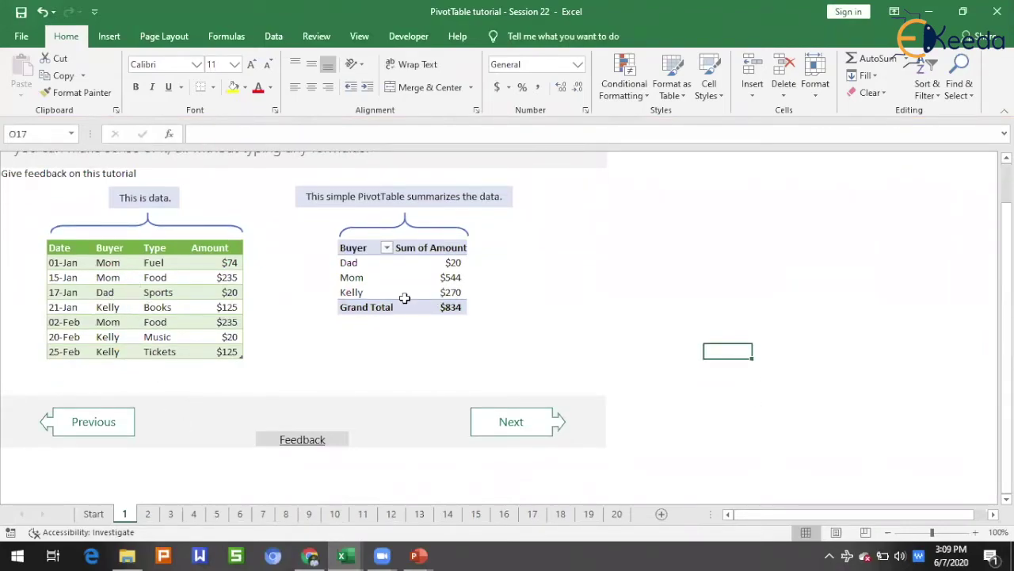
Page through tutorial sheets 2 to 12, examining the explanations of good source data, value fields and row fields.
left_click(519, 422)
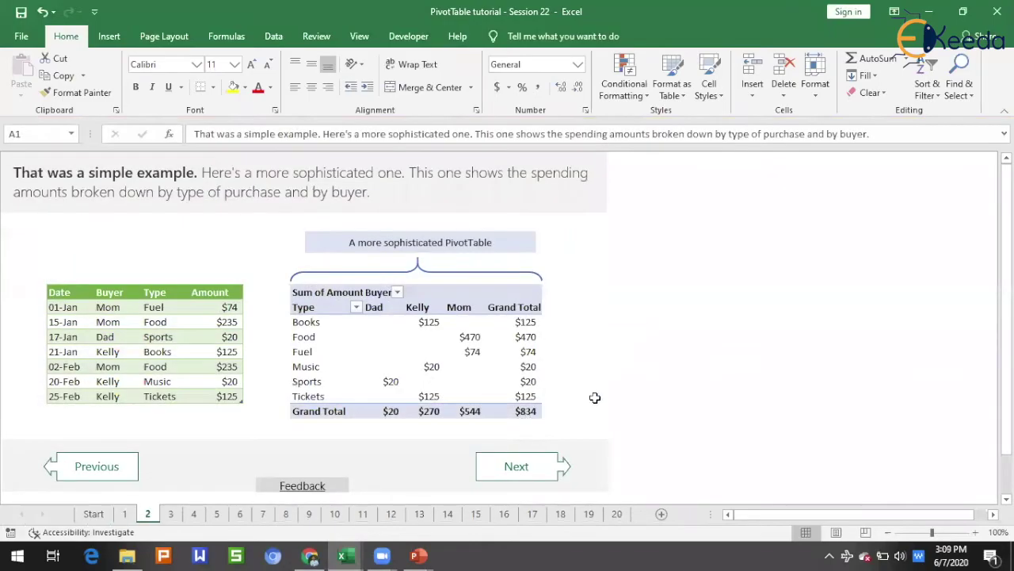
left_click(533, 463)
left_click(530, 466)
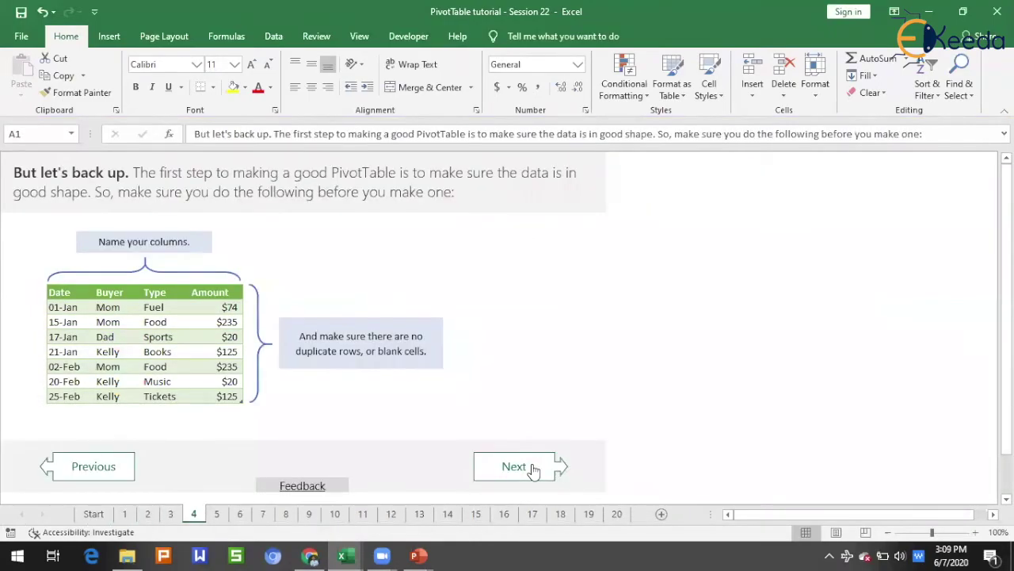
left_click(532, 468)
left_click(533, 467)
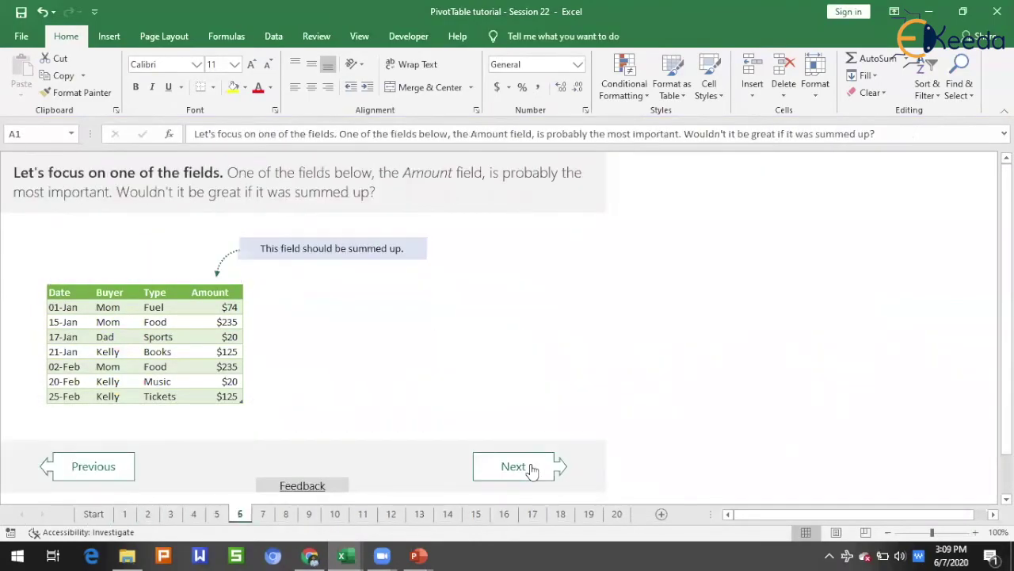
left_click(532, 467)
left_click(533, 467)
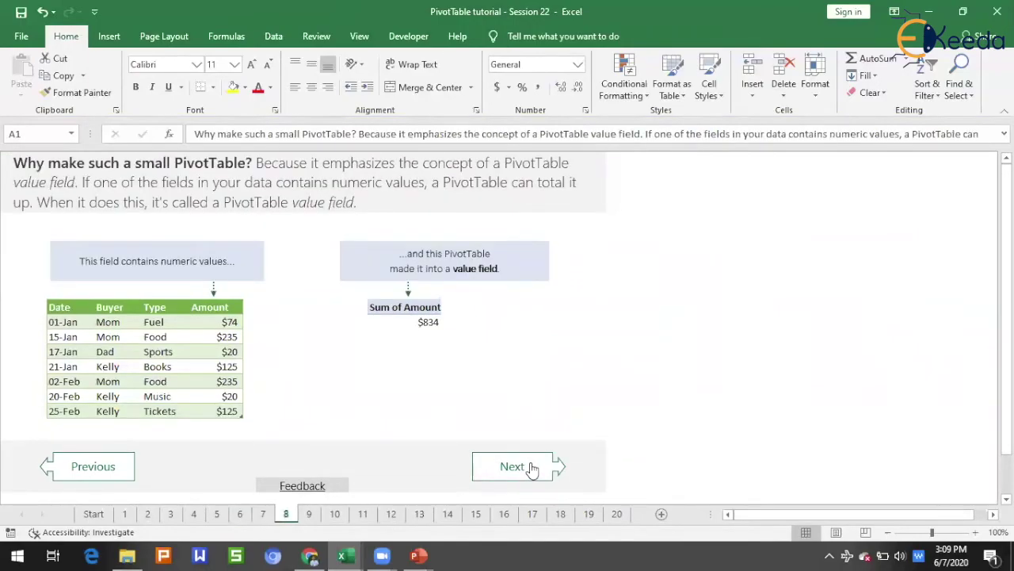
left_click(532, 467)
left_click(532, 467)
left_click(533, 467)
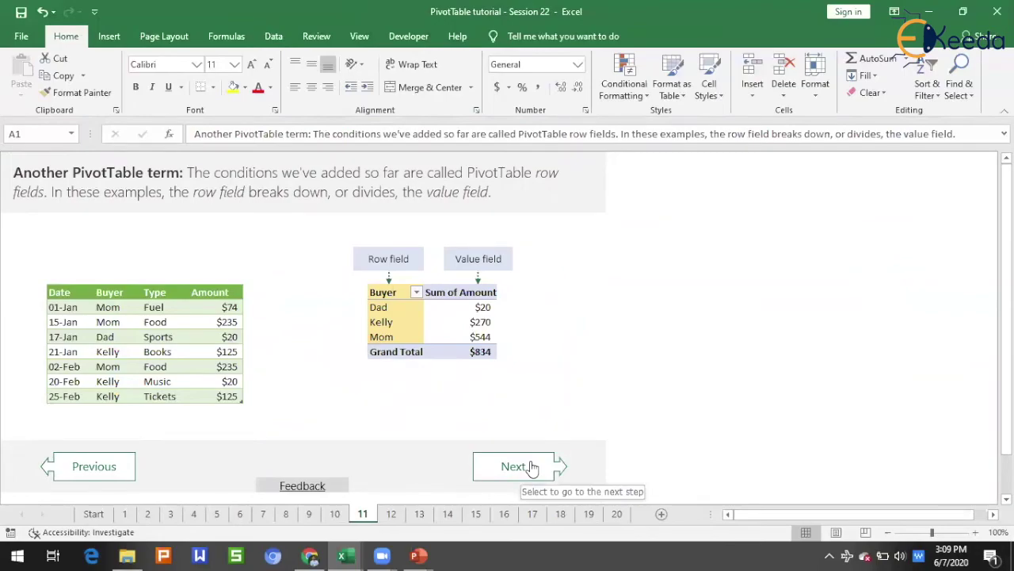
left_click(502, 467)
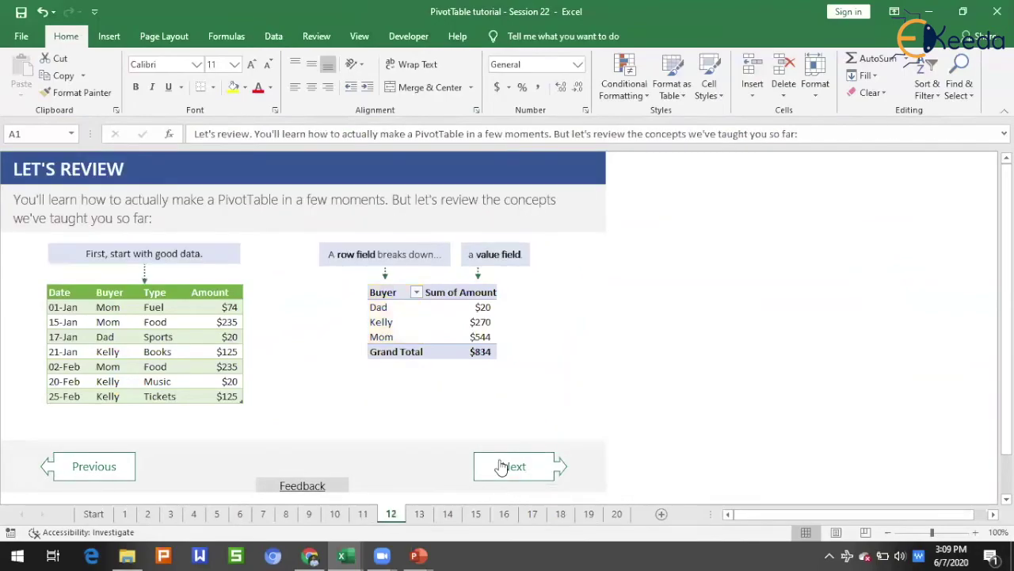
Examine tutorial sheets 13 and 14 on the PivotTable Fields list and on placing Amount in the Values area.
left_click(498, 464)
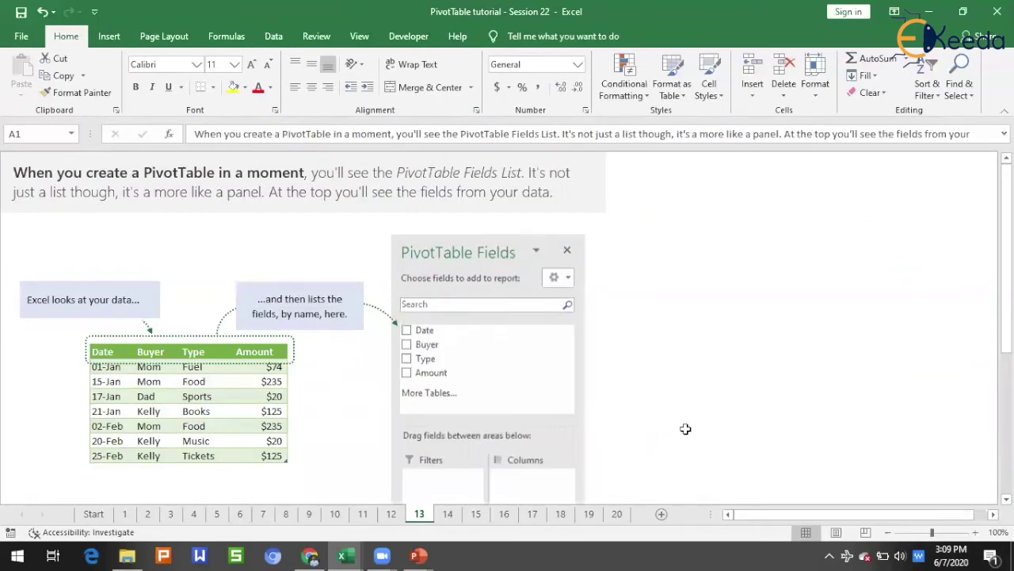
scroll(627, 428, "down", 6)
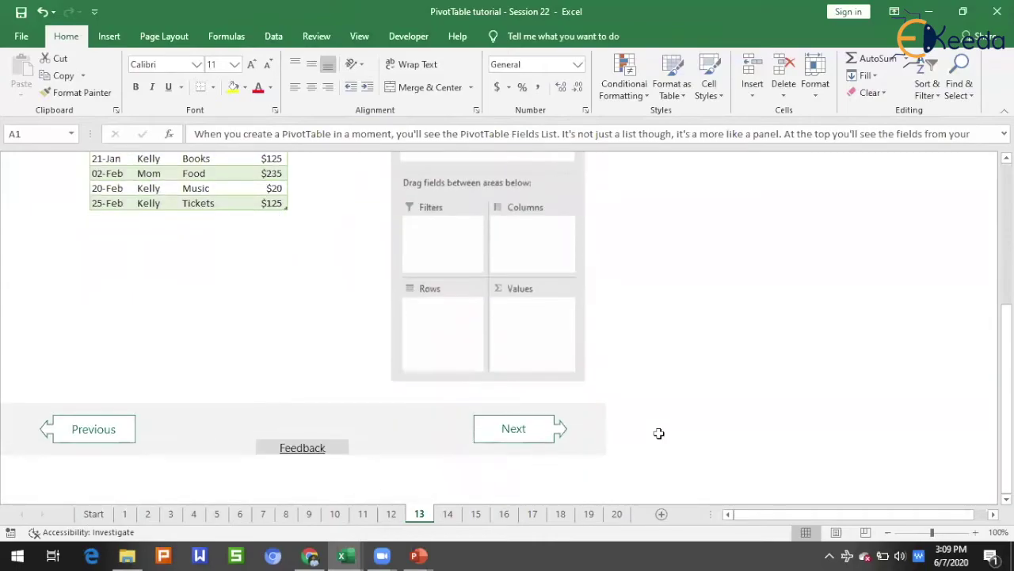
left_click_drag(1006, 340, 1006, 294)
left_click_drag(1007, 338, 1007, 357)
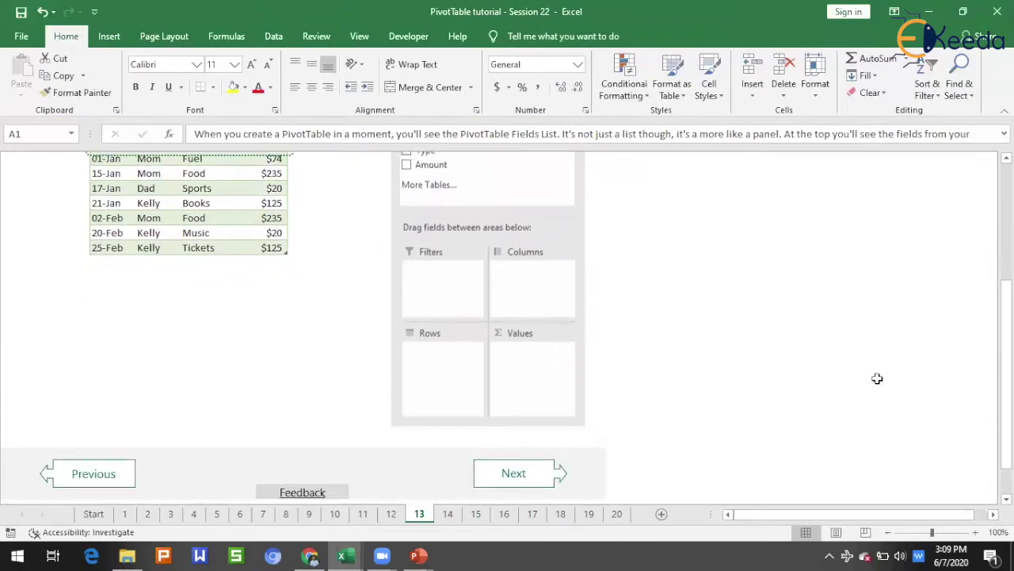
left_click(512, 475)
left_click_drag(1006, 269, 1007, 321)
left_click_drag(1006, 444, 1007, 360)
scroll(711, 280, "down", 2)
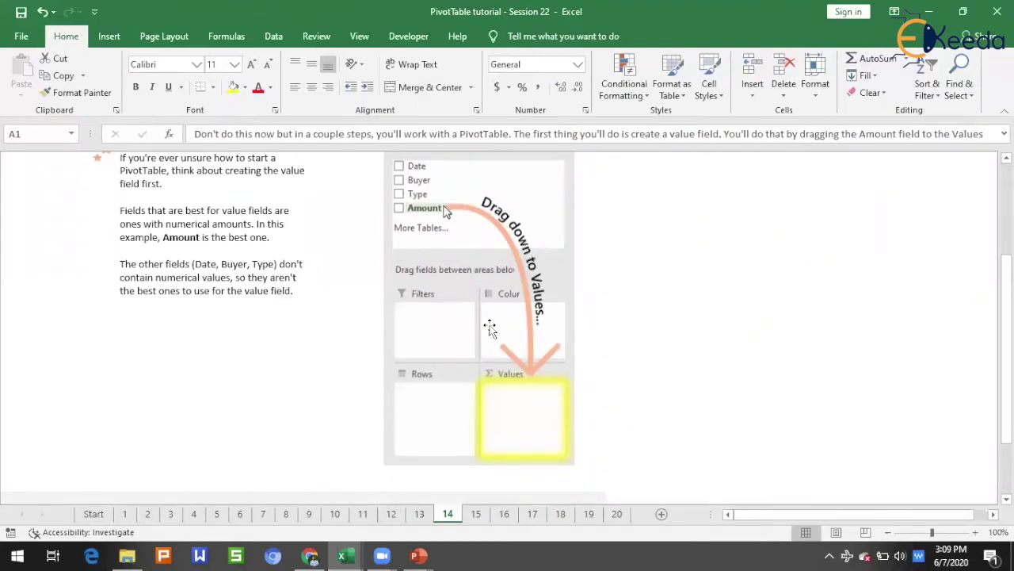
left_click_drag(1006, 348, 1007, 395)
Examine tutorial sheets 15 to 17 on the Sum of Amount value field and on dividing it by Buyer rows.
left_click(515, 432)
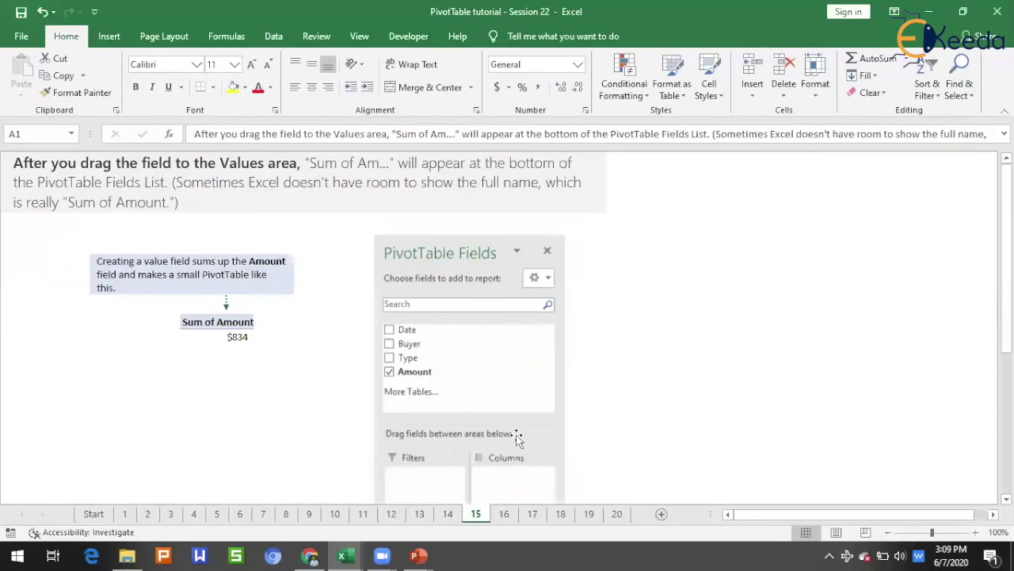
left_click_drag(1007, 304, 1006, 444)
left_click(513, 430)
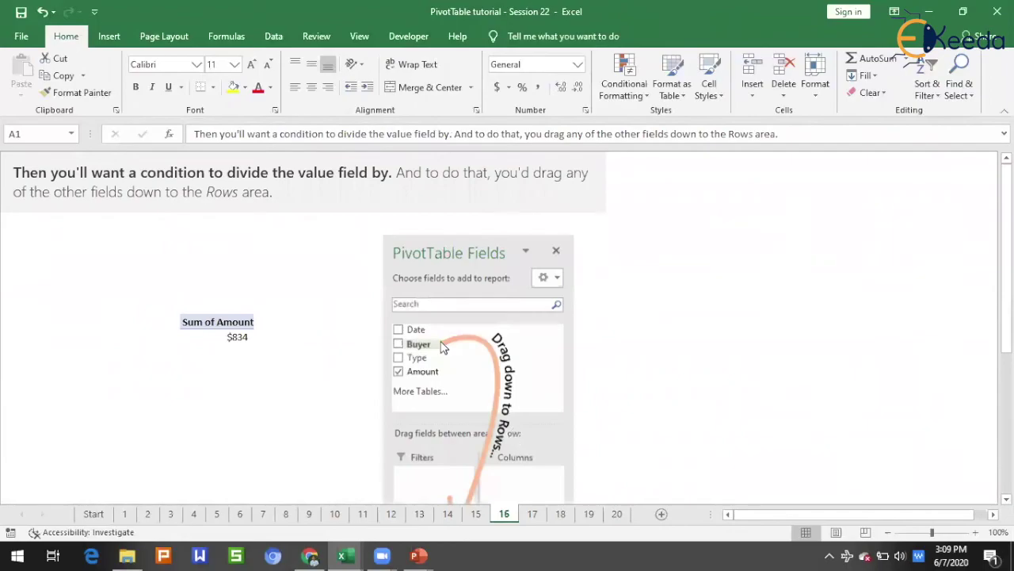
left_click_drag(1006, 284, 1007, 409)
left_click(536, 474)
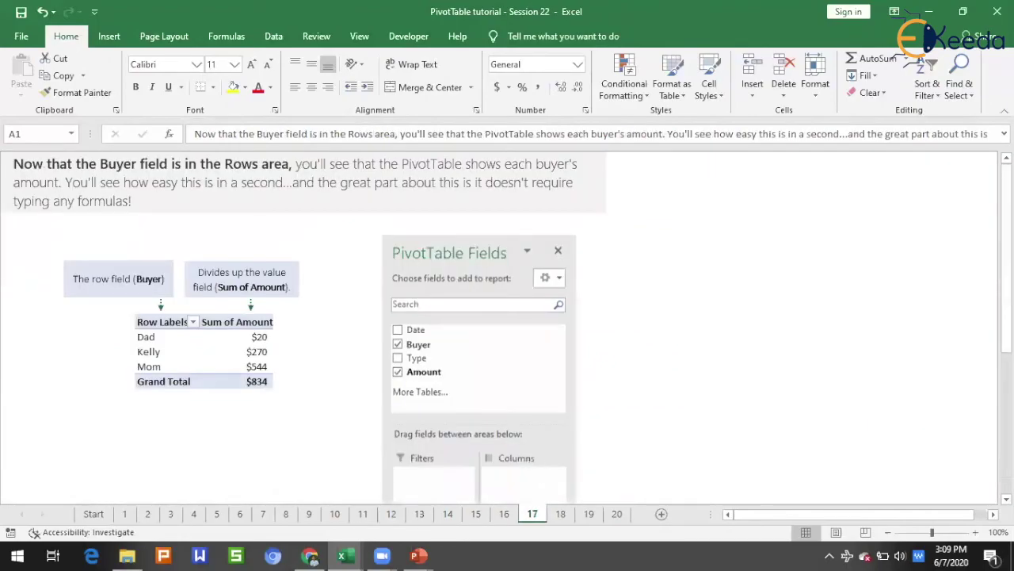
left_click_drag(1006, 285, 1006, 420)
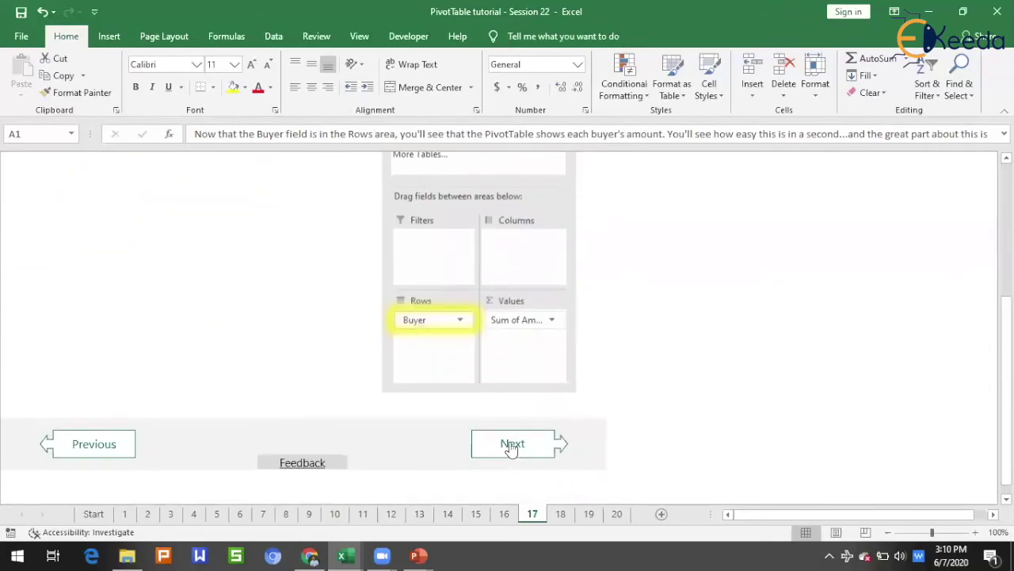
Look through tutorial sheets 18 to 20, from working with the PivotTable Fields list to making a PivotTable from scratch.
left_click(511, 447)
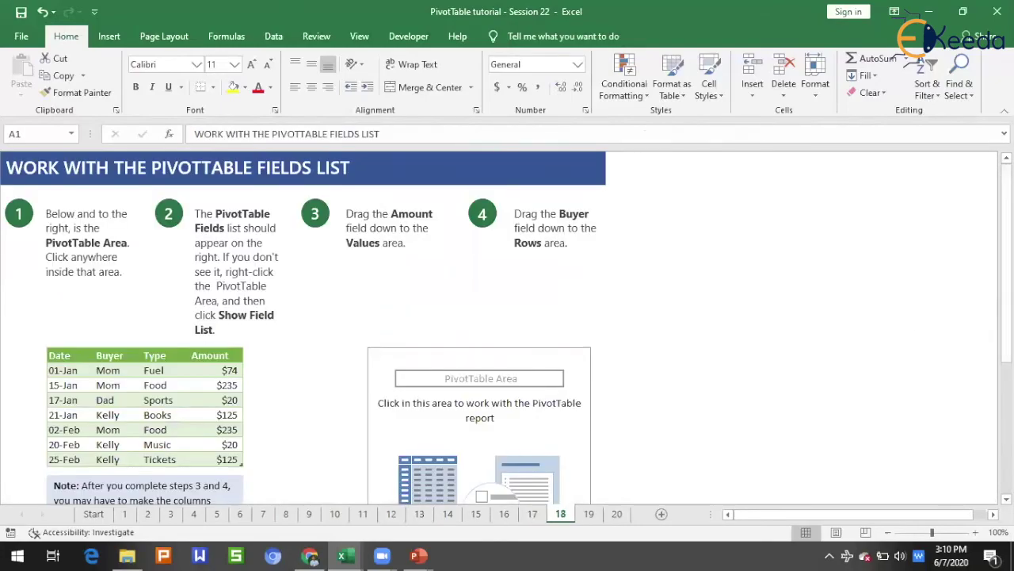
left_click_drag(1007, 310, 712, 426)
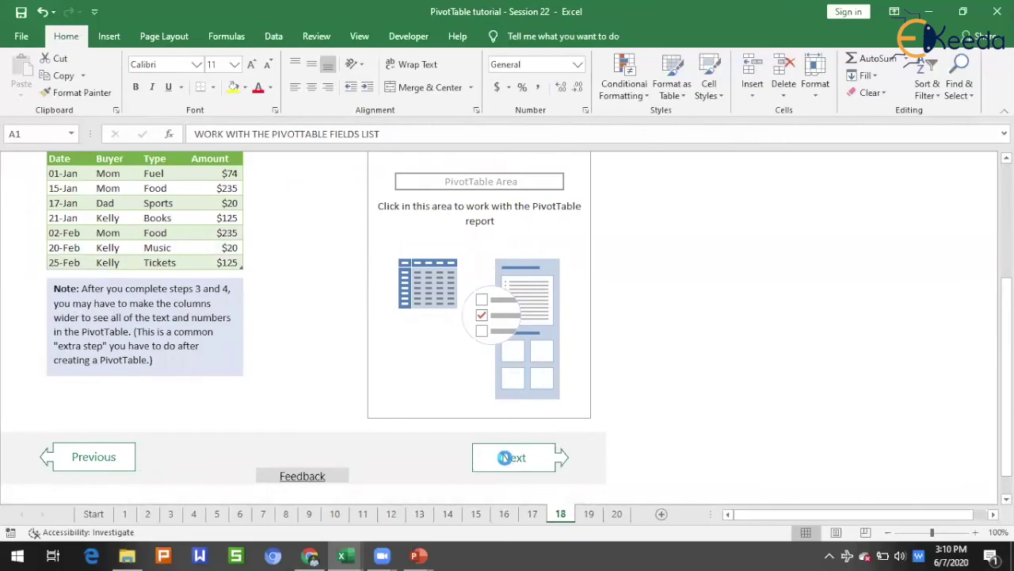
left_click(507, 457)
left_click_drag(1007, 313, 598, 401)
left_click_drag(1006, 317, 611, 497)
left_click(516, 429)
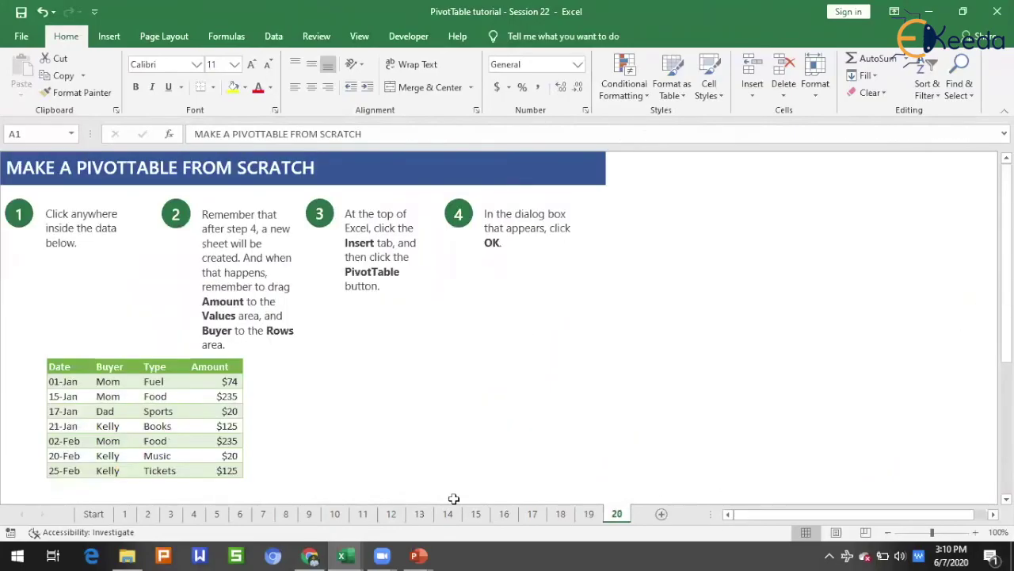
Return to the Pivot Table - Session 22 workbook, then switch to the PowerPoint slide show and advance it to the closing slide.
mouse_move(342, 556)
left_click(367, 509)
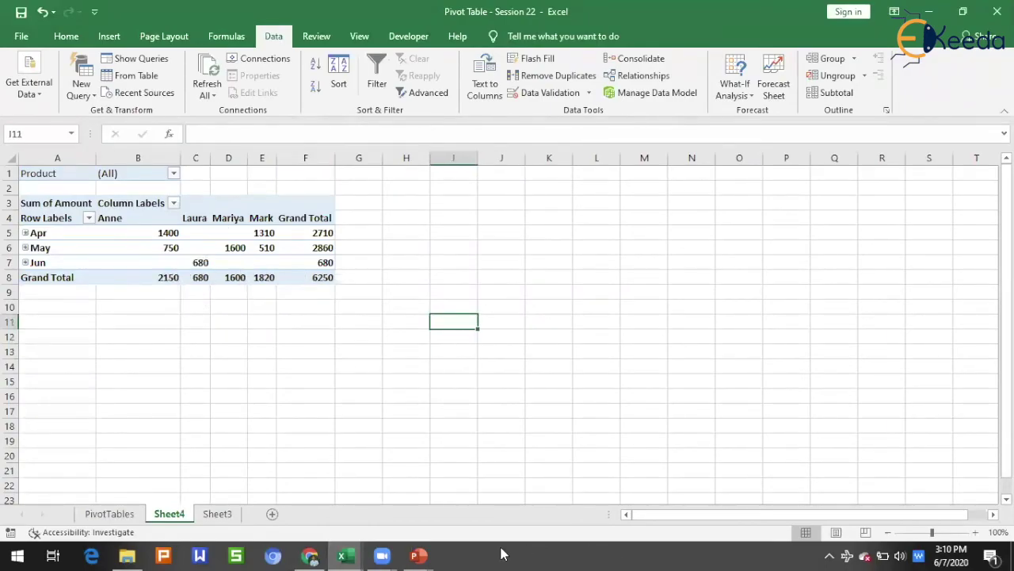
mouse_move(420, 556)
left_click(483, 508)
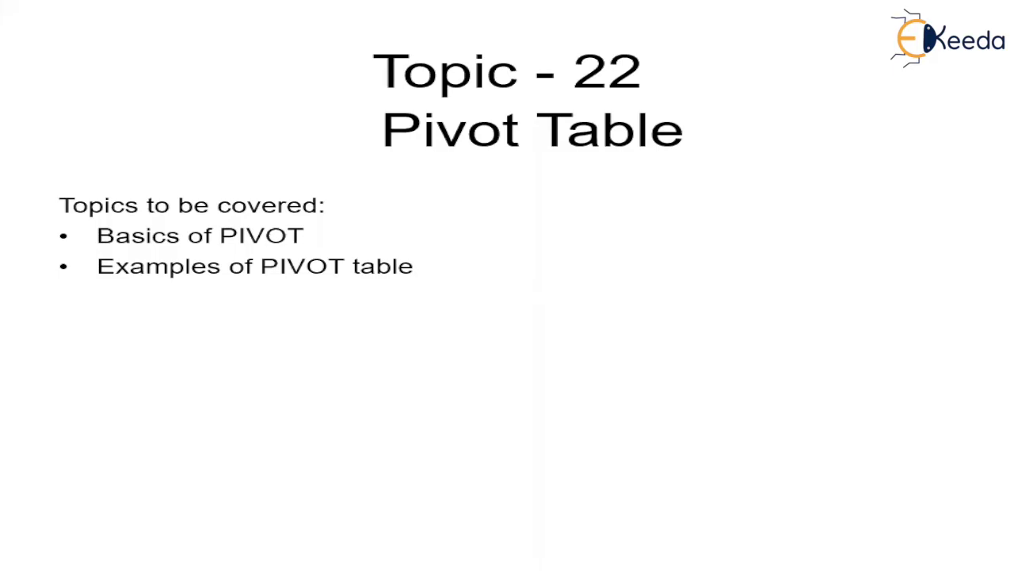
key("Right")
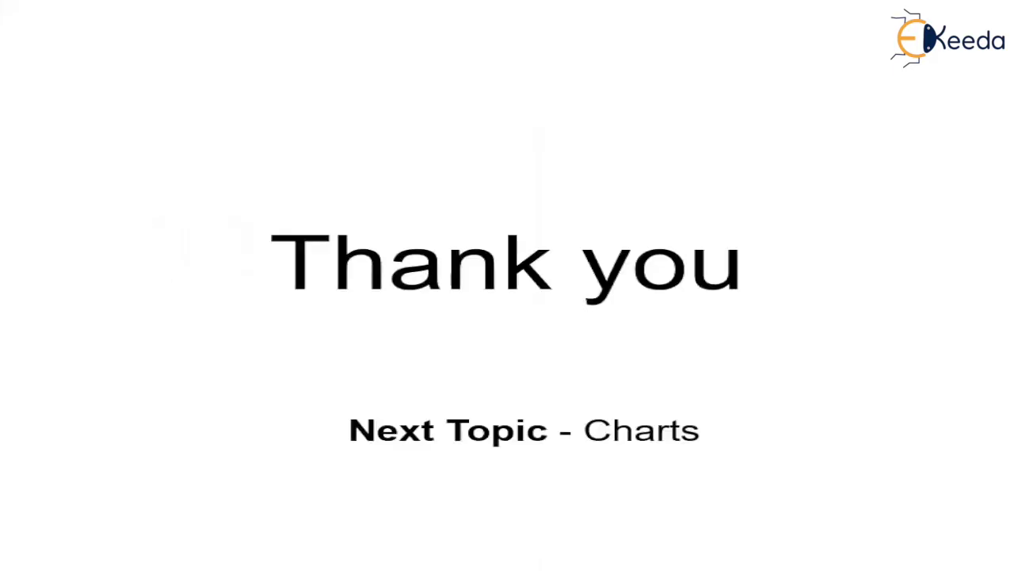